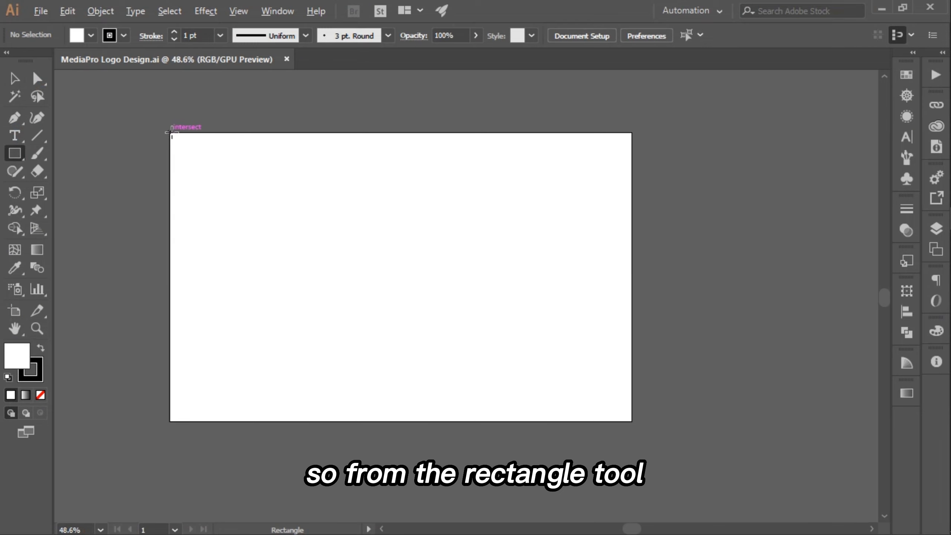
- Draw a background rectangle of about 1289 by 800 px covering the whole artboard
drag(169, 132, 634, 424)
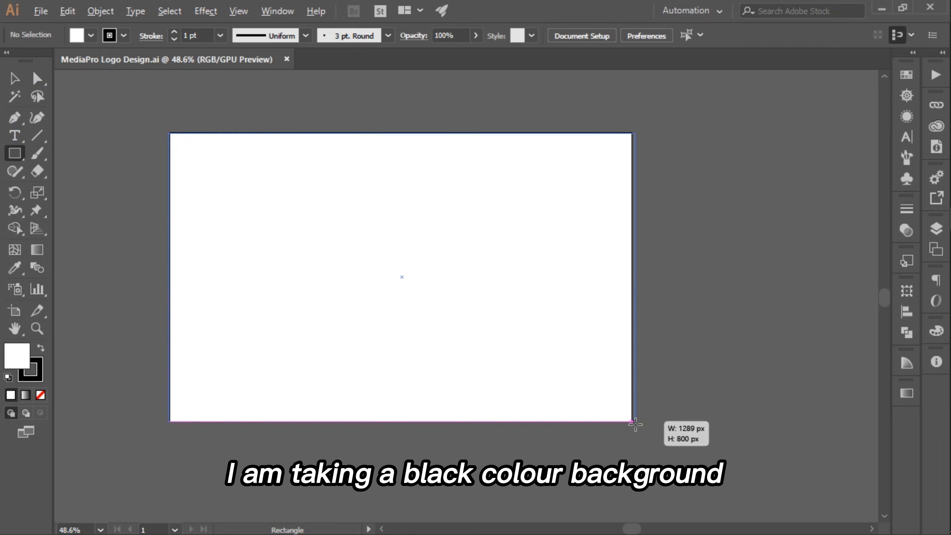
click(23, 82)
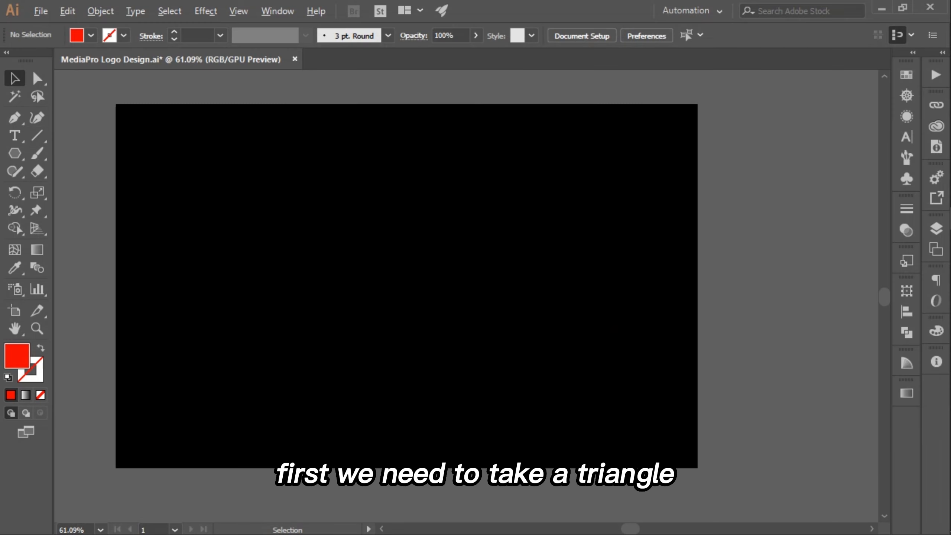
- Draw a red triangle with the Star tool, rotate it to point right, and move it to the artboard's upper-right area
right_click(12, 153)
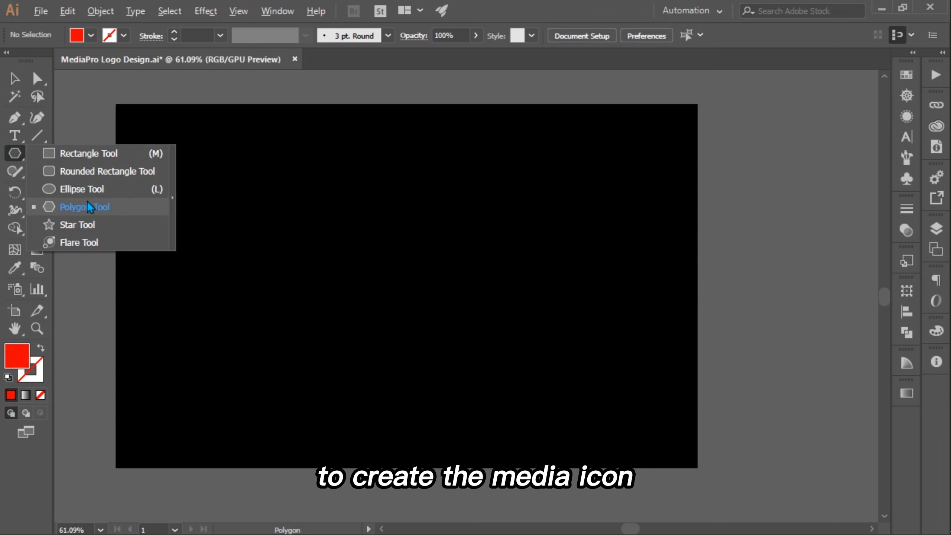
click(77, 224)
drag(348, 230, 423, 280)
key(Down)
key(Down)
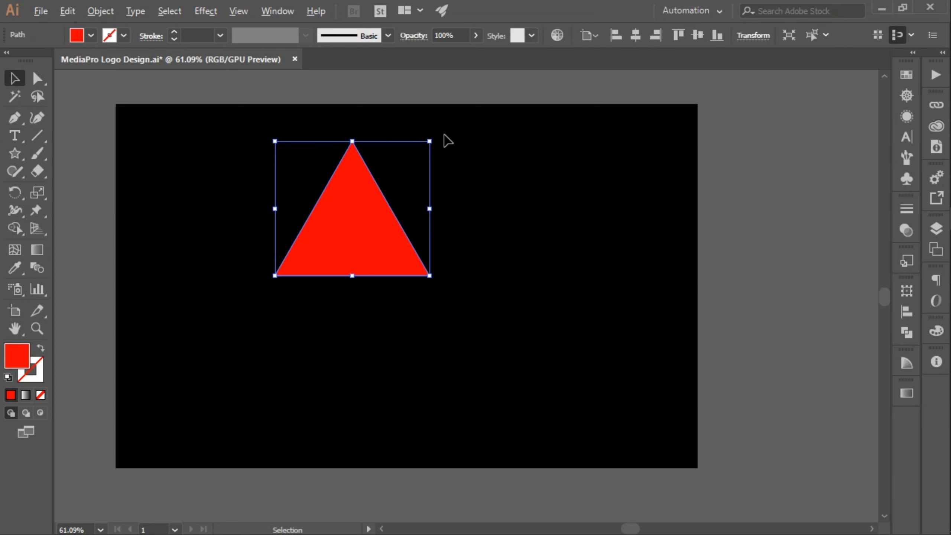
drag(436, 140, 435, 340)
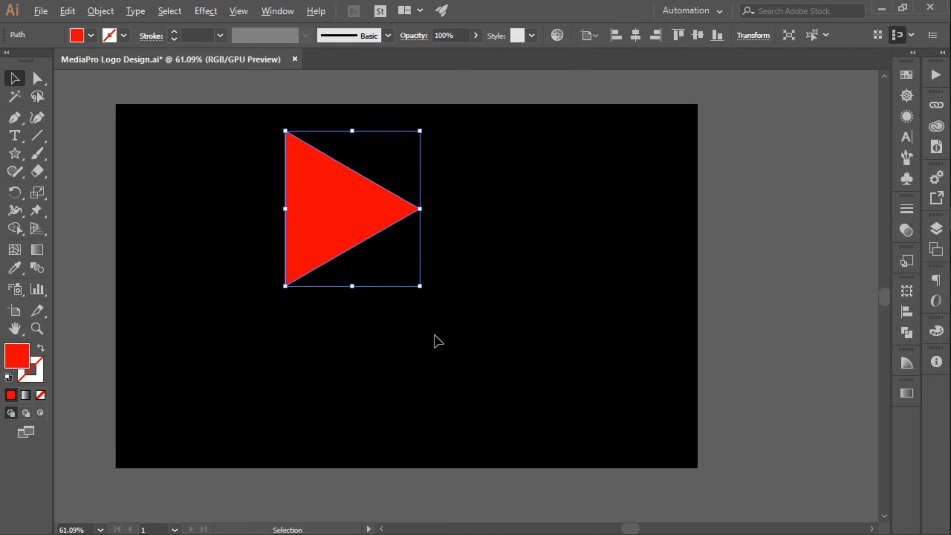
drag(388, 202, 603, 207)
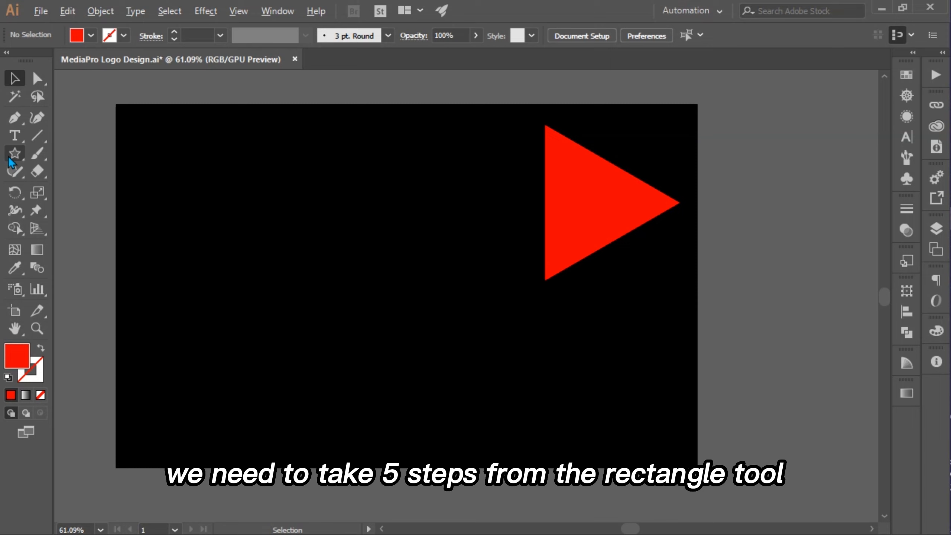
- Draw a tall, narrow red rectangle on the left part of the artboard
click(14, 153)
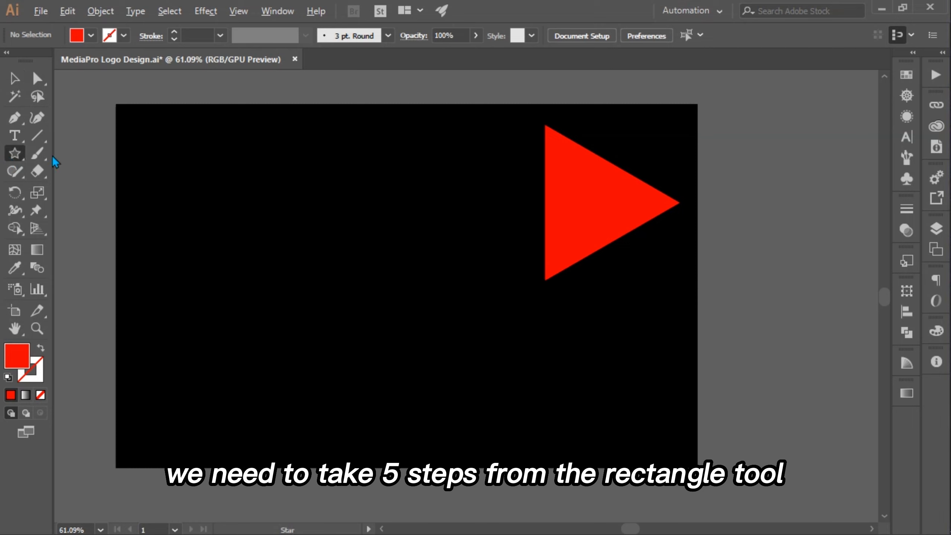
drag(209, 374, 233, 395)
key(v)
click(223, 178)
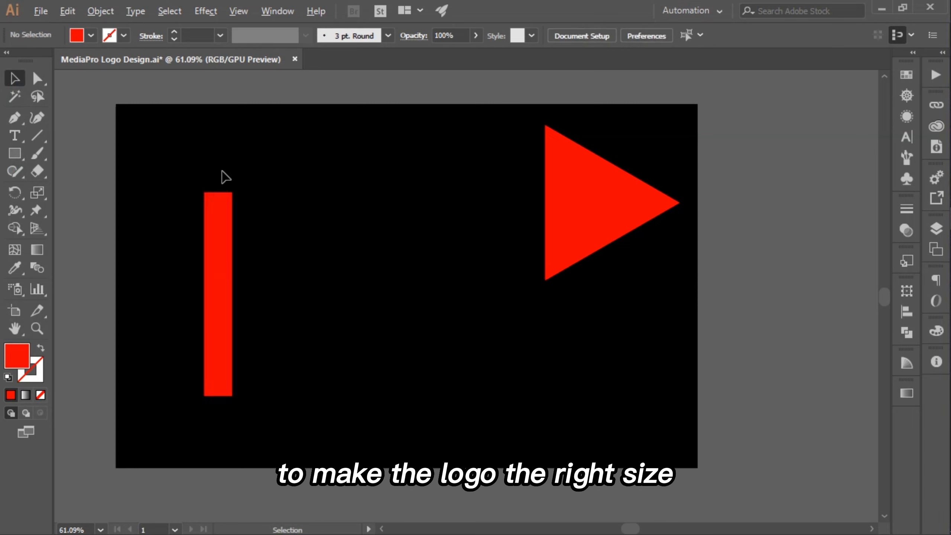
- Duplicate the red bar repeatedly to form a row of five bars placed edge to edge
click(221, 263)
drag(218, 262, 259, 230)
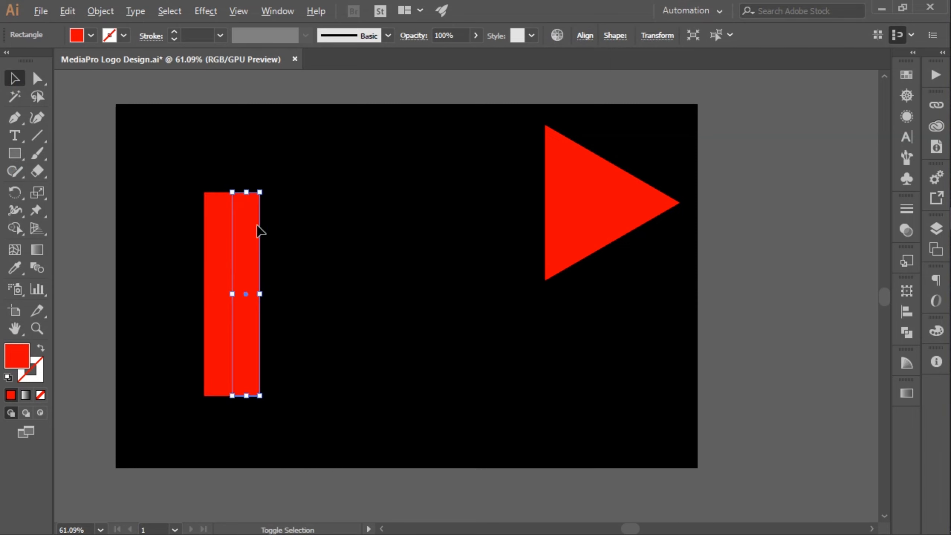
key(ctrl+d)
key(ctrl+d)
key(ctrl+d)
- Delete the second and fourth bars of the row, leaving equal gaps between the others
click(236, 124)
key(Delete)
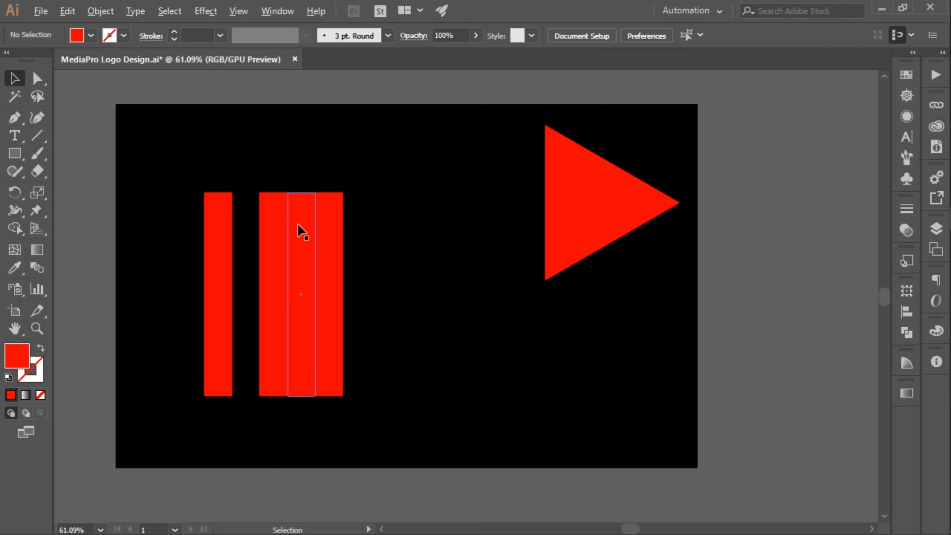
key(Delete)
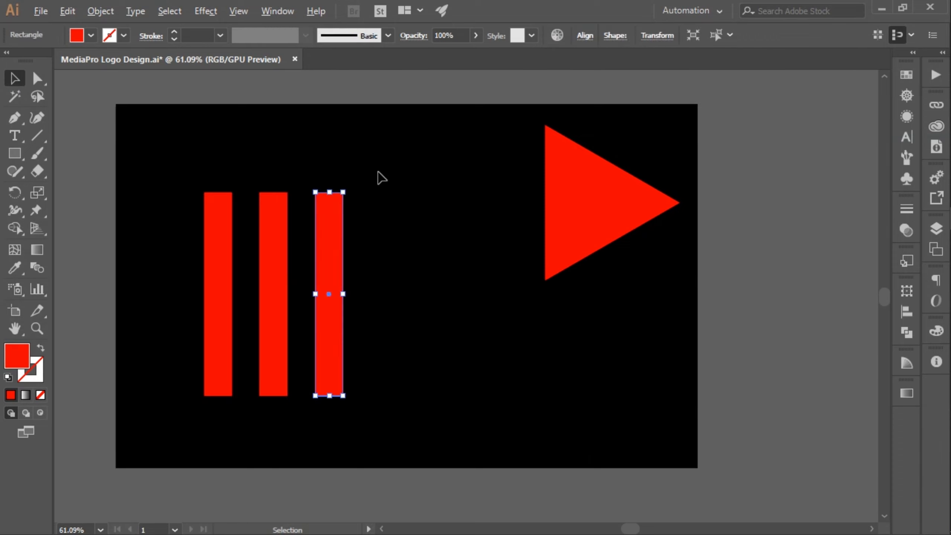
- Copy the last red bar directly against its right edge and fill the copy with yellow
drag(338, 225, 366, 230)
click(91, 36)
click(61, 59)
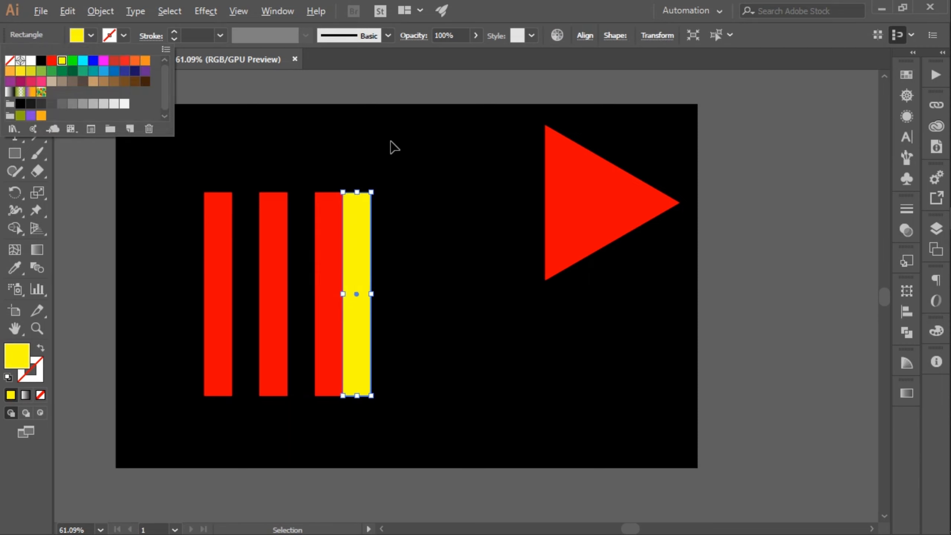
- Select all four bars and stretch them taller from their centre
drag(171, 164, 187, 225)
drag(287, 192, 287, 153)
click(450, 173)
- Move the triangle toward the artboard's middle, fill it blue, and place all the bars over it
drag(613, 194, 520, 265)
click(91, 36)
click(92, 59)
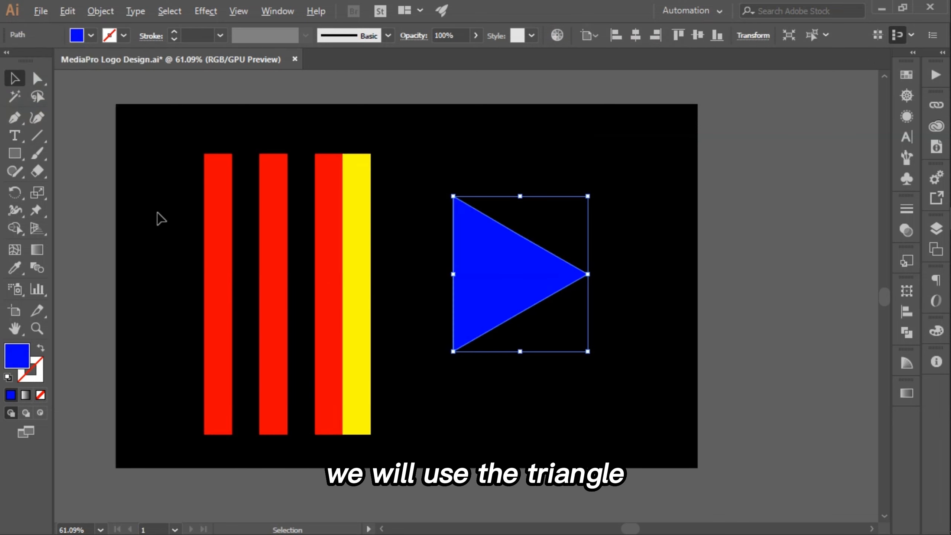
drag(156, 212, 400, 284)
drag(272, 255, 528, 249)
- Use Shape Builder on all shapes to remove the bar parts outside the triangle, the yellow tip, and the first blue gap
key(ctrl+a)
key(ctrl+equal)
click(14, 228)
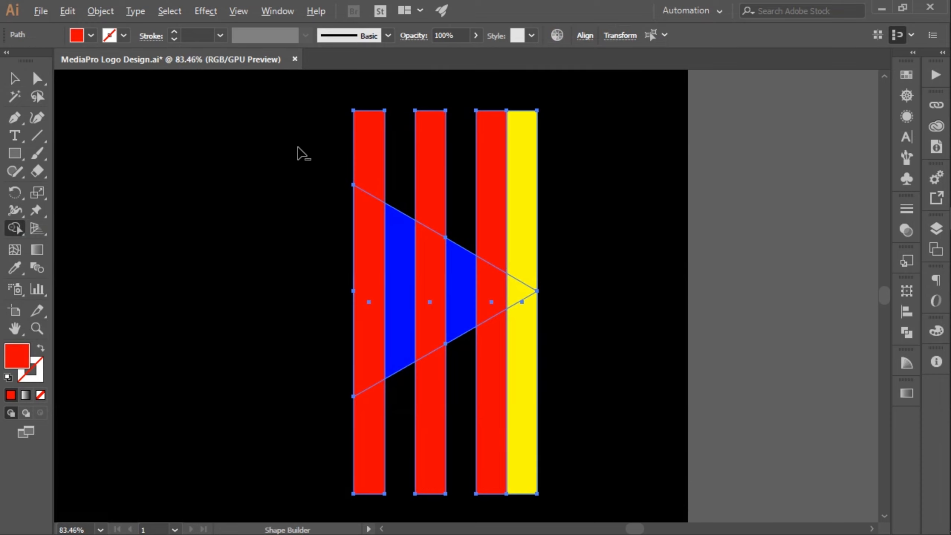
drag(292, 147, 577, 161)
drag(561, 409, 322, 431)
alt+click(400, 215)
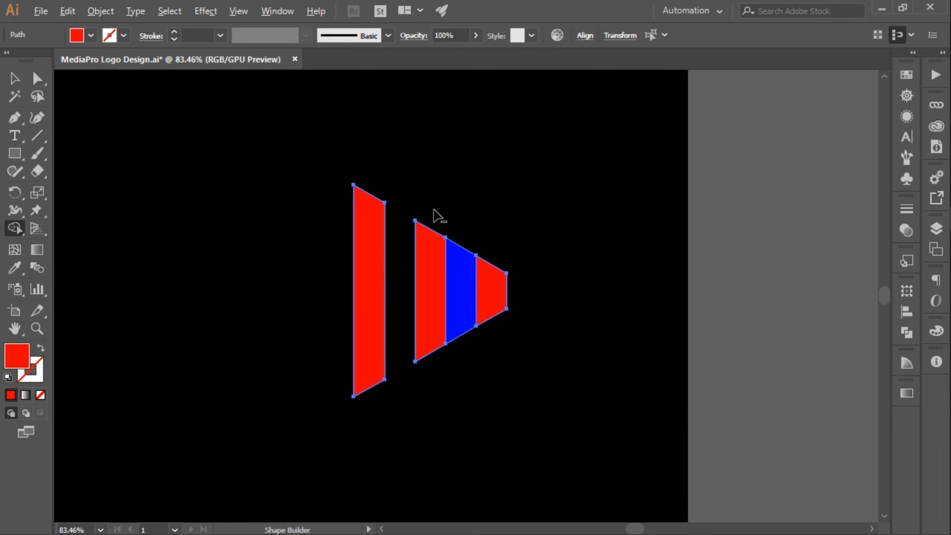
- Group the remaining red play-icon pieces
click(15, 79)
drag(266, 172, 584, 310)
key(ctrl+g)
key(ctrl+shift+a)
- Center the grouped icon horizontally and vertically on the artboard
key(z)
drag(584, 277, 532, 280)
key(v)
drag(483, 296, 534, 328)
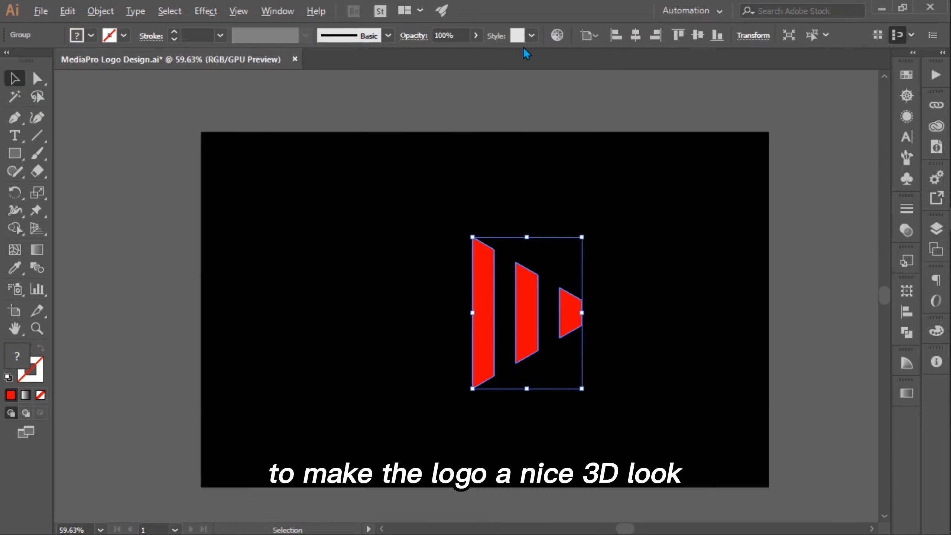
click(632, 35)
click(697, 35)
click(622, 268)
- Place a copy of the tallest slanted bar in the empty area right of the icon
scroll(554, 326, up, 2)
click(389, 279)
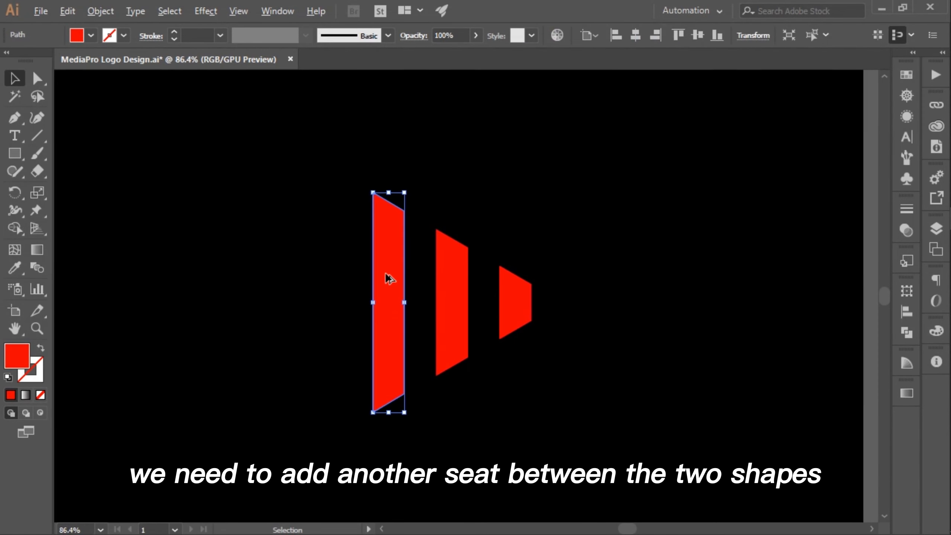
drag(384, 268, 681, 267)
click(713, 164)
drag(759, 201, 579, 236)
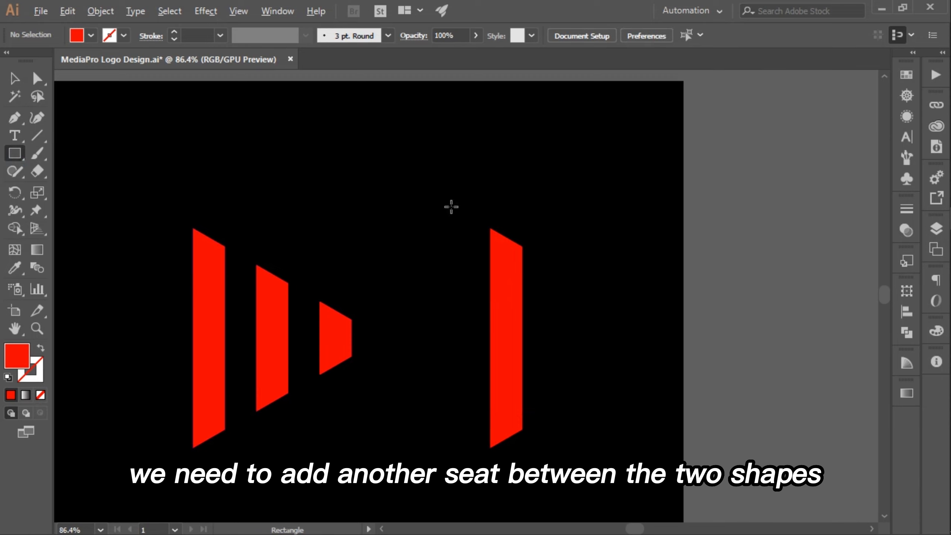
- Cover the copied bar's slanted ends with rectangles and cut both ends square with Shape Builder
drag(450, 200, 596, 253)
click(14, 79)
mouse_move(576, 218)
mouse_down()
mouse_move(570, 469)
mouse_move(562, 436)
mouse_up()
drag(618, 491, 461, 225)
click(15, 227)
drag(435, 191, 513, 246)
drag(600, 399, 500, 436)
- Stretch the squared-off bar so it is taller than the icon's tallest bar
click(14, 79)
click(442, 263)
click(512, 279)
drag(506, 253, 508, 172)
click(423, 224)
drag(224, 364, 303, 407)
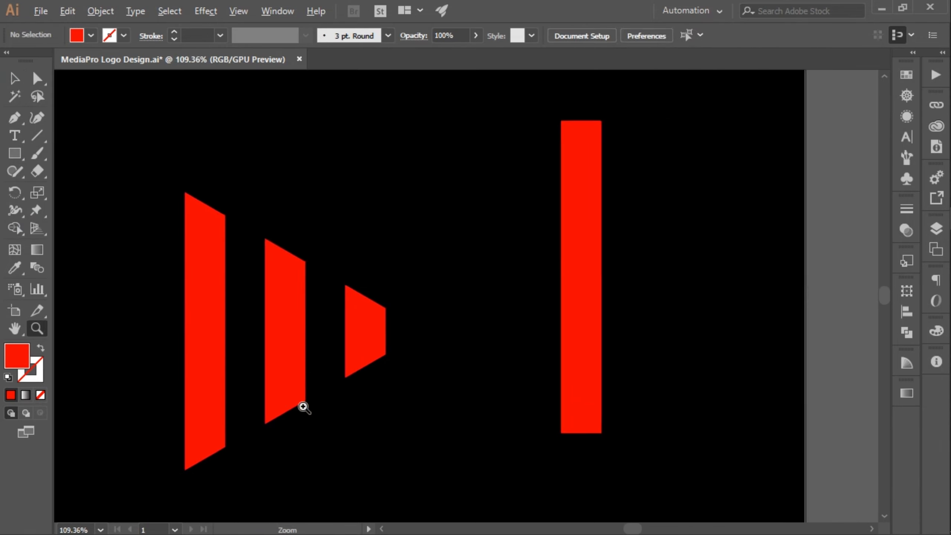
- Move the straight bar into the gap between the first two icon bars and fill it with a darker red
scroll(303, 407, left, 3)
click(15, 79)
drag(649, 224, 316, 287)
click(91, 36)
click(117, 62)
click(456, 163)
- Tilt the darker red bar clockwise and arrange it behind the icon's bars
scroll(380, 331, down, 2)
drag(374, 202, 476, 183)
click(308, 304)
right_click(308, 304)
mouse_move(412, 459)
click(520, 388)
- Adjust the tilted bar's angle and position so it runs from the first bar's foot to the second bar's top corner
click(483, 329)
click(384, 230)
click(367, 375)
drag(347, 379, 431, 382)
click(423, 203)
drag(448, 171, 457, 176)
click(458, 191)
drag(417, 186, 413, 168)
drag(404, 407, 379, 408)
drag(318, 455, 331, 458)
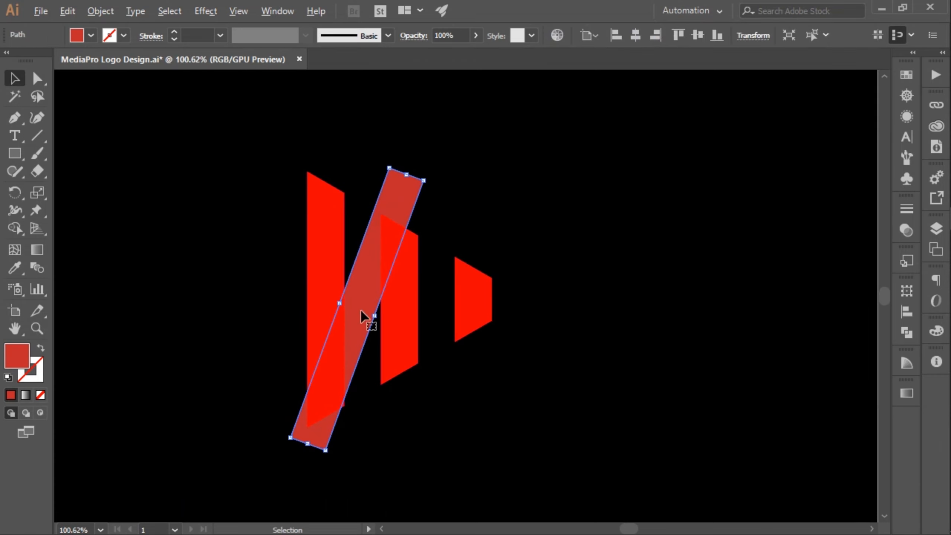
drag(419, 182, 440, 177)
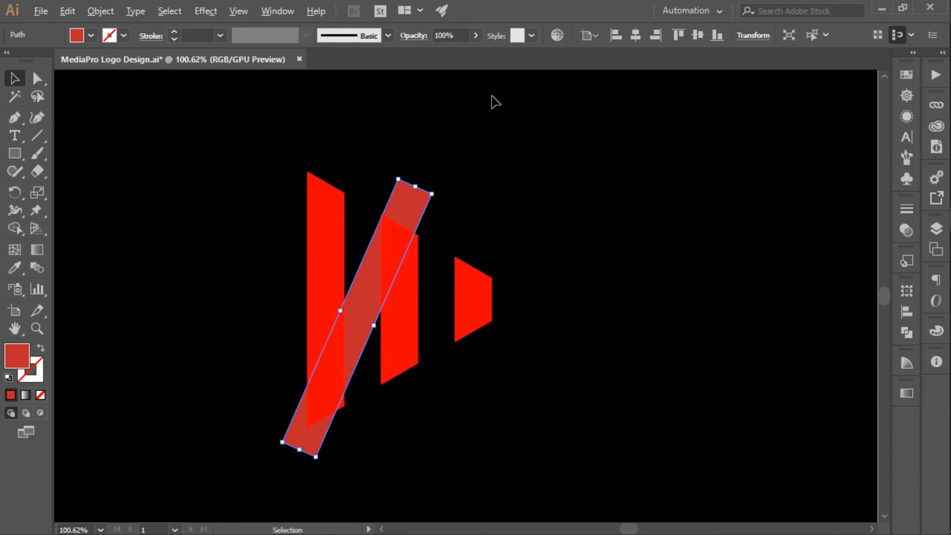
- Copy the tilted bar into the second gap and rotate it to connect the second bar's foot with the third bar's top
scroll(333, 358, down, 3)
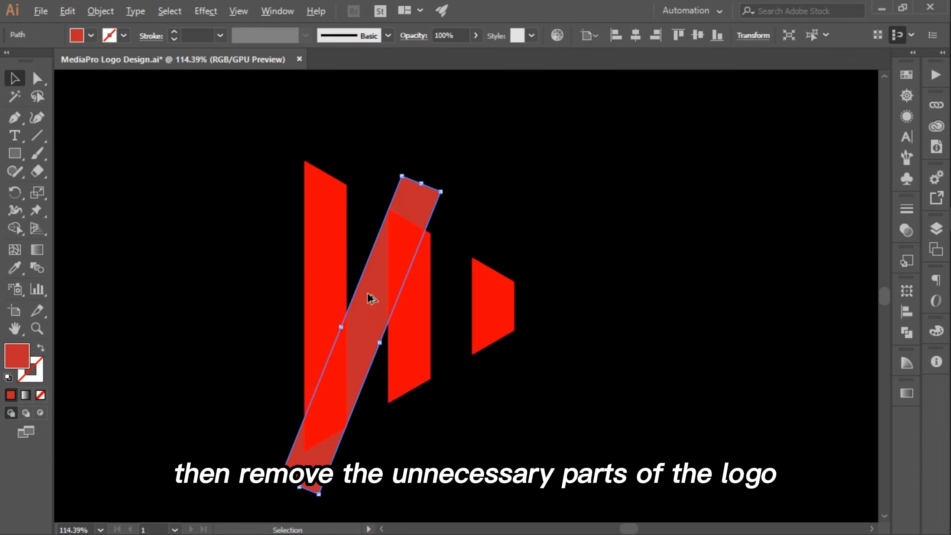
drag(367, 294, 447, 314)
drag(530, 198, 540, 202)
click(548, 221)
drag(510, 229, 500, 217)
drag(525, 194, 557, 221)
click(558, 225)
drag(515, 228, 522, 228)
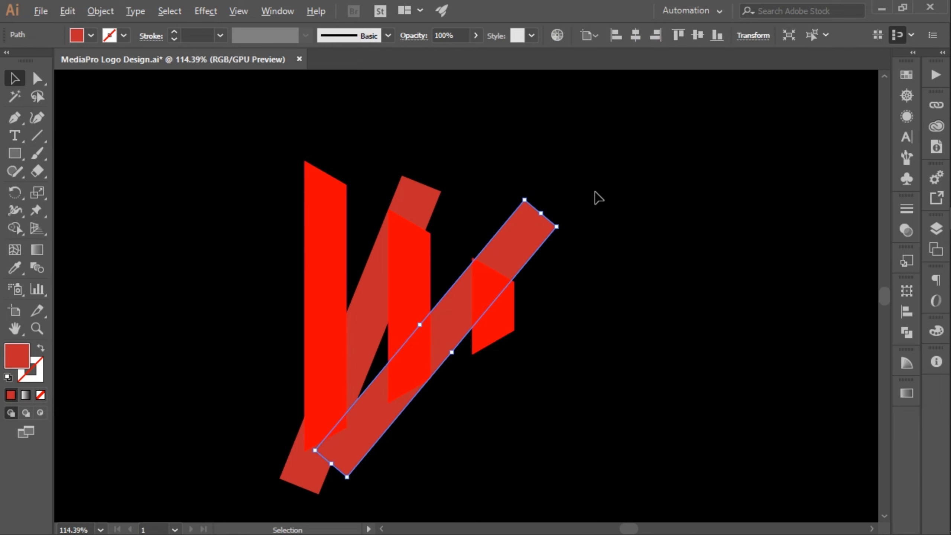
- Select all the bars and remove the diagonal ends protruding beyond the red bars with Shape Builder
click(594, 197)
scroll(650, 331, up, 3)
scroll(506, 214, down, 1)
click(506, 214)
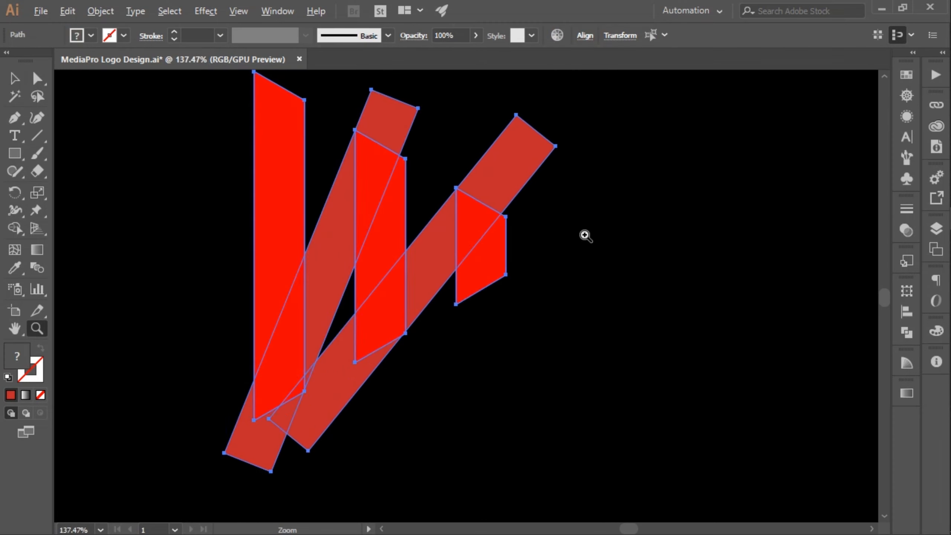
scroll(584, 234, down, 2)
click(15, 228)
alt+click(370, 398)
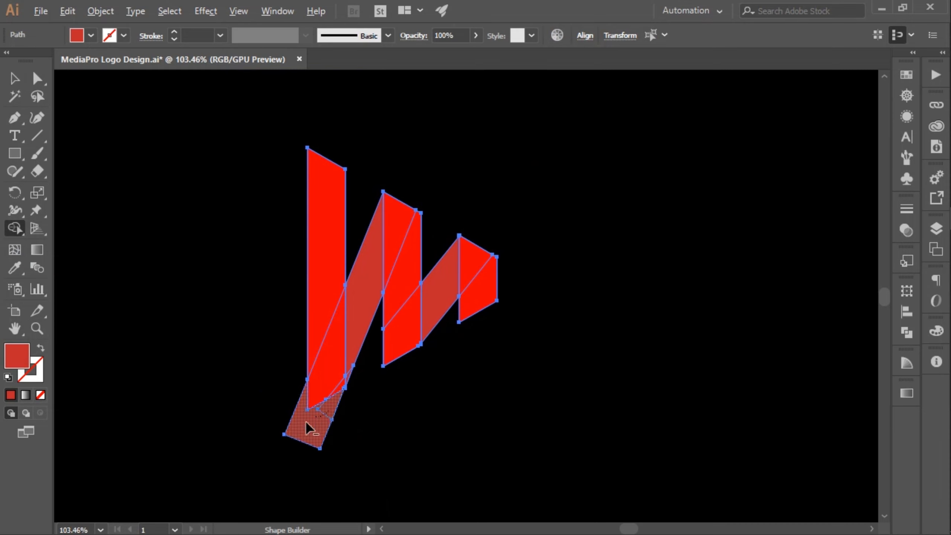
click(12, 73)
click(115, 240)
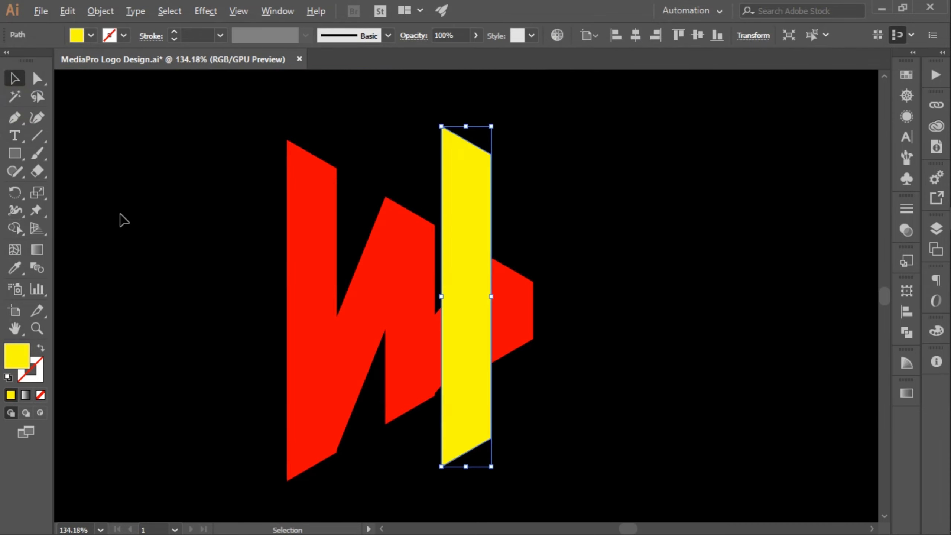
- Align the yellow slanted bar over the first diagonal connector and place an aligned copy over the second
drag(482, 199, 373, 200)
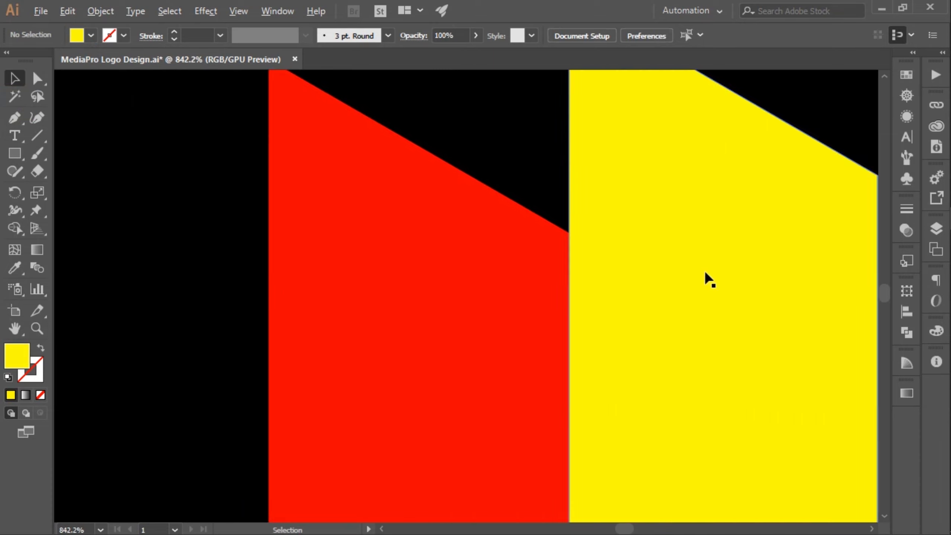
drag(788, 283, 701, 270)
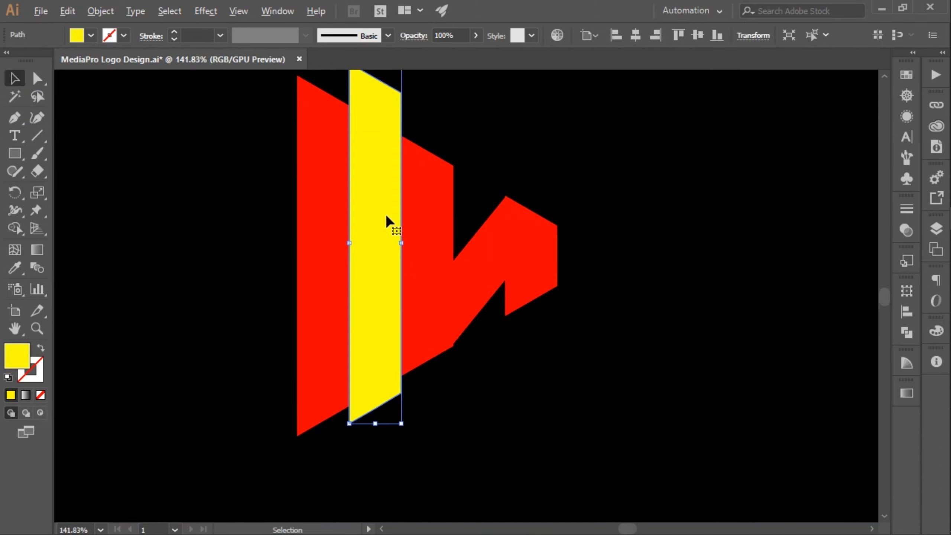
drag(387, 217, 486, 231)
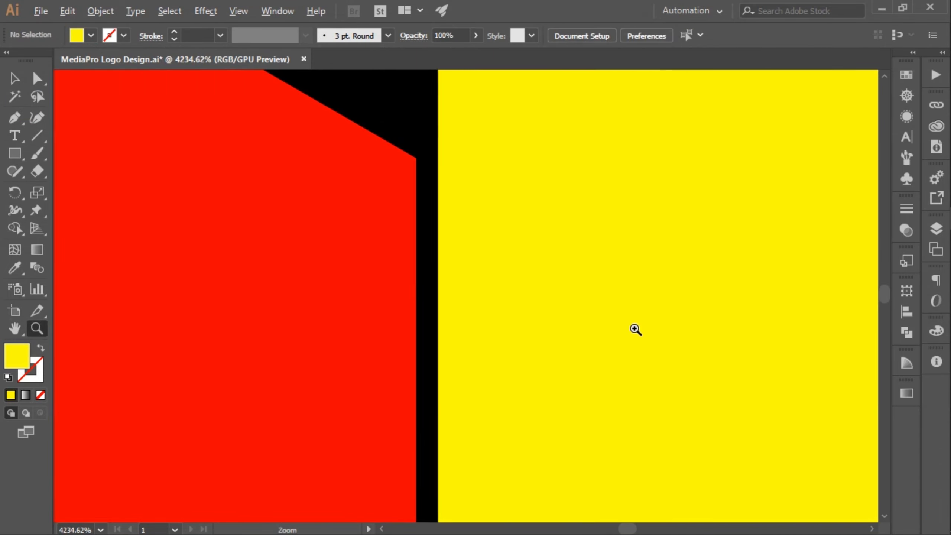
drag(614, 303, 580, 292)
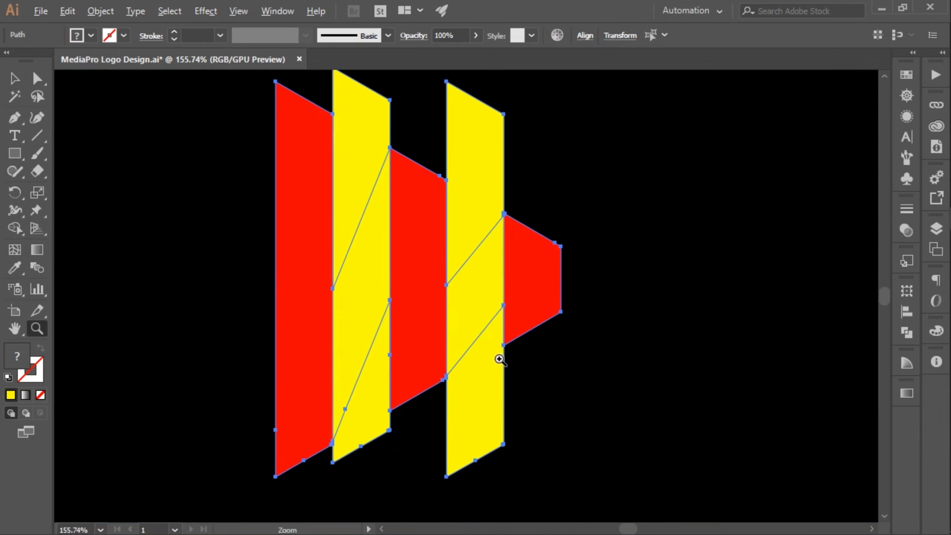
- Remove the parts of both yellow bars that lie outside the diagonal connectors
key(v)
click(376, 403)
key(Delete)
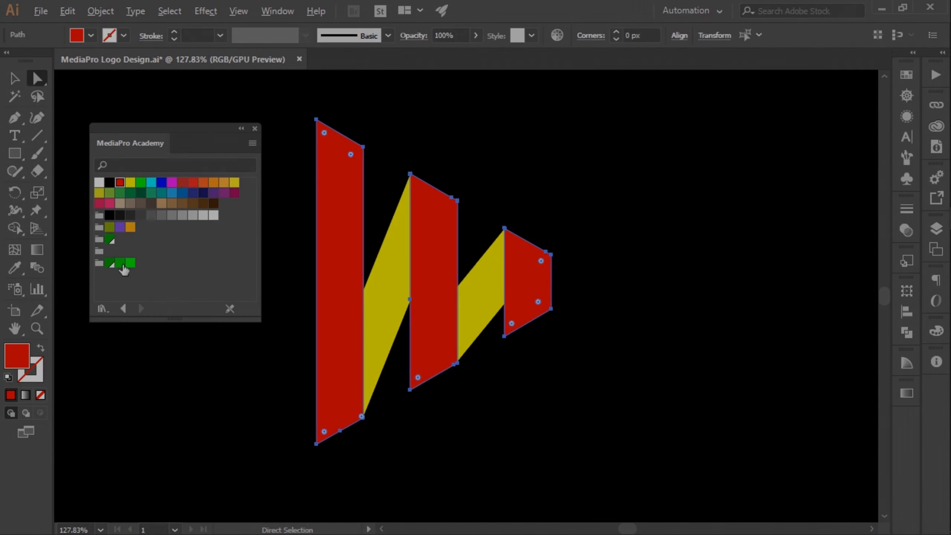
- Fill the three red vertical bars with the bright green swatch from the MediaPro Academy library and show the gradient settings
click(123, 265)
key(v)
click(415, 261)
click(907, 393)
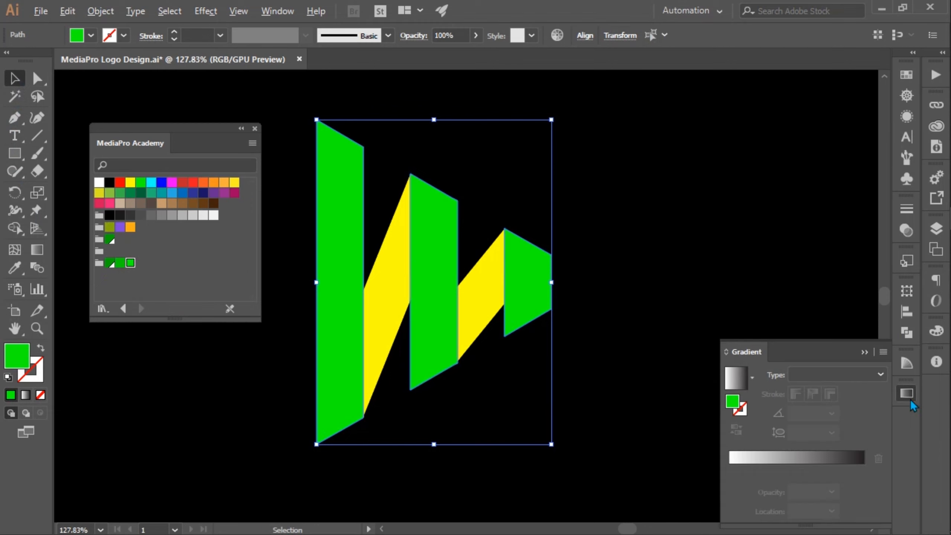
click(119, 263)
click(131, 265)
click(541, 170)
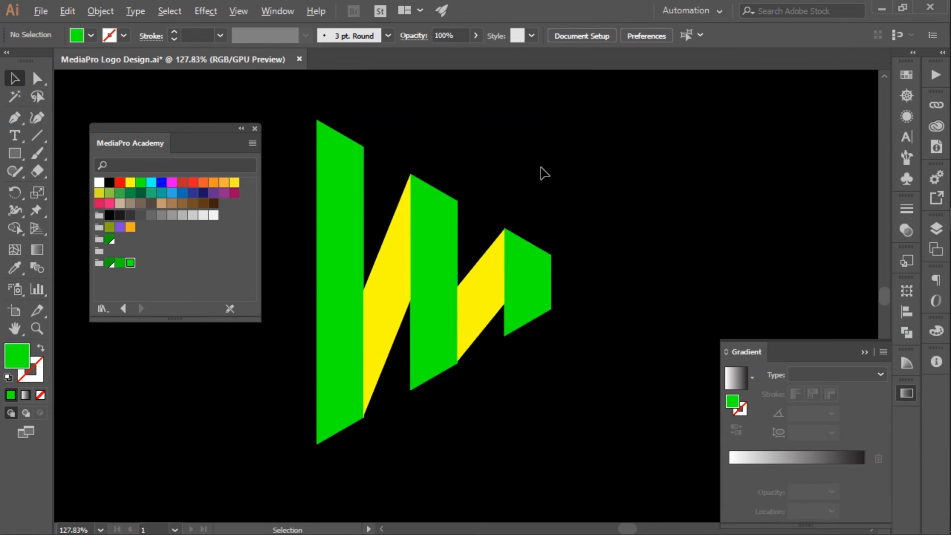
- Fill the two yellow diagonal connectors with the dark green swatch from the MediaPro Academy library
scroll(82, 237, up, 3)
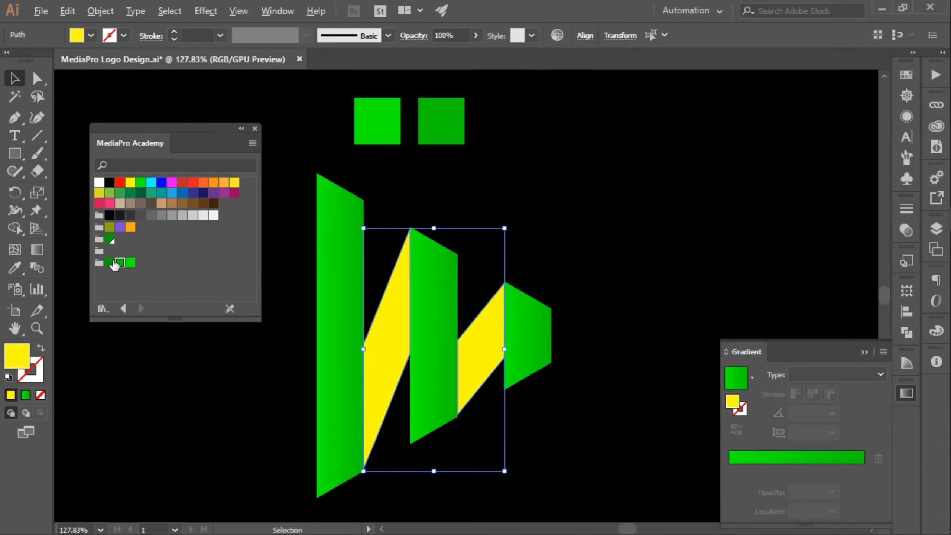
click(110, 263)
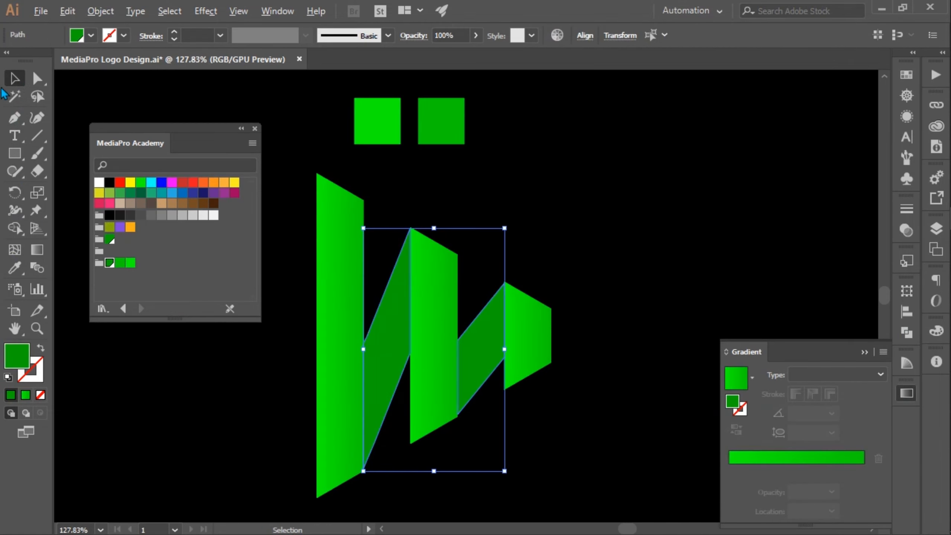
- Draw a circle in the empty area left of the logo with the Ellipse tool
click(533, 206)
shift+click(541, 326)
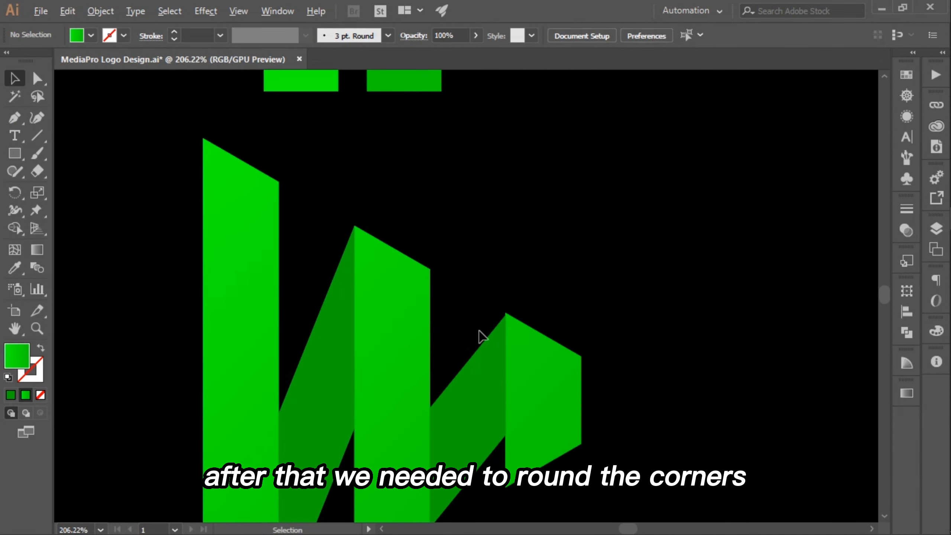
alt+click(363, 385)
click(15, 153)
click(75, 189)
drag(213, 295, 277, 359)
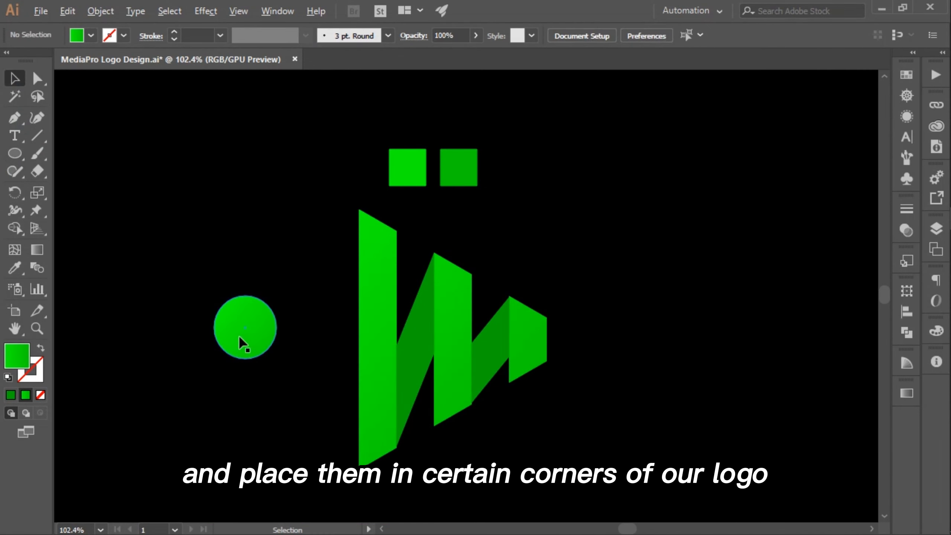
- Fill the circle with red and set its opacity to 42%
click(89, 35)
click(41, 60)
click(52, 61)
click(207, 313)
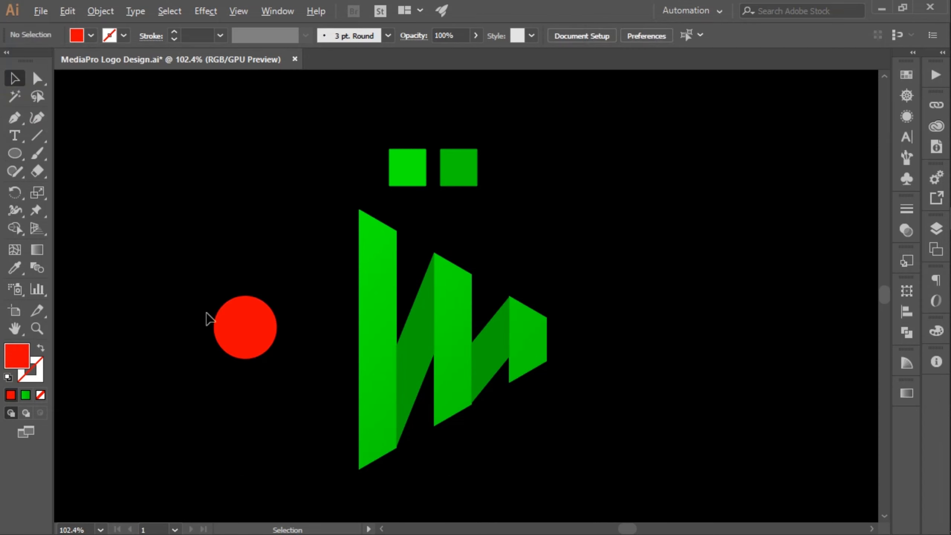
click(441, 53)
click(293, 210)
- Move the translucent red circle onto the top of the first vertical bar and scale it down
drag(250, 314, 703, 427)
click(512, 218)
key(z)
key(v)
click(598, 390)
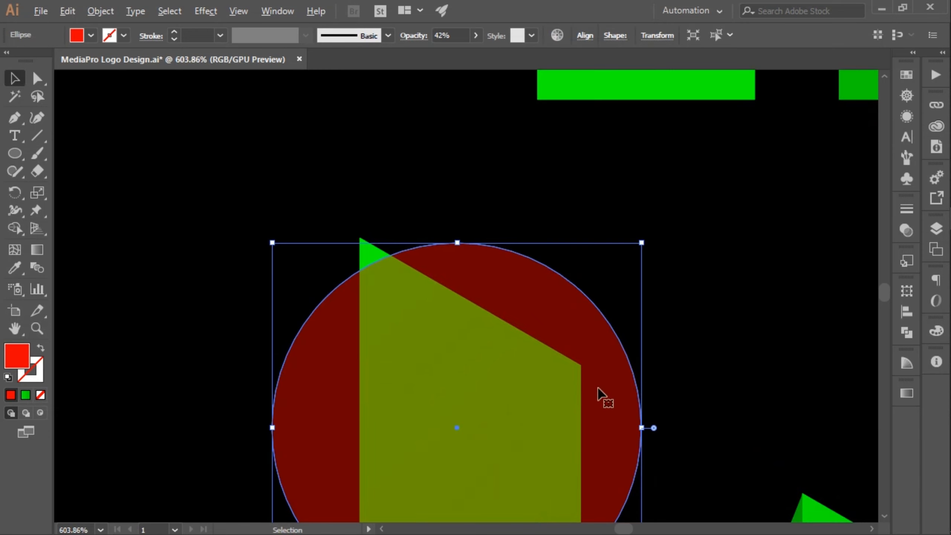
drag(641, 243, 556, 328)
click(641, 282)
- Move the circle toward the first bar's top-left corner and shrink it further to fit inside that corner
key(z)
drag(381, 402, 440, 405)
key(v)
drag(487, 418, 451, 364)
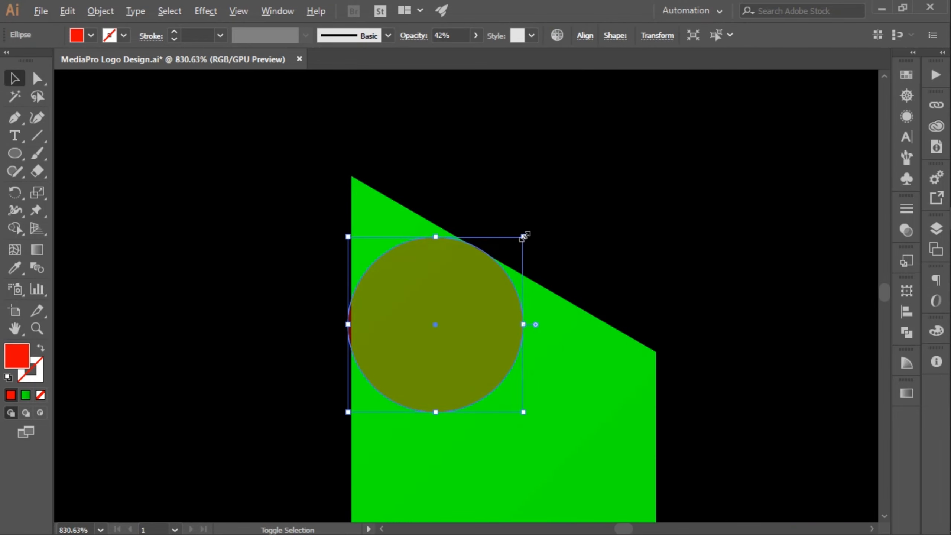
drag(524, 237, 507, 253)
click(507, 253)
- Place a spare copy of the circle left of the first bar and fit the original tangent to the corner's edges
drag(443, 314, 255, 265)
click(525, 204)
click(452, 286)
click(506, 113)
key(z)
drag(365, 288, 570, 448)
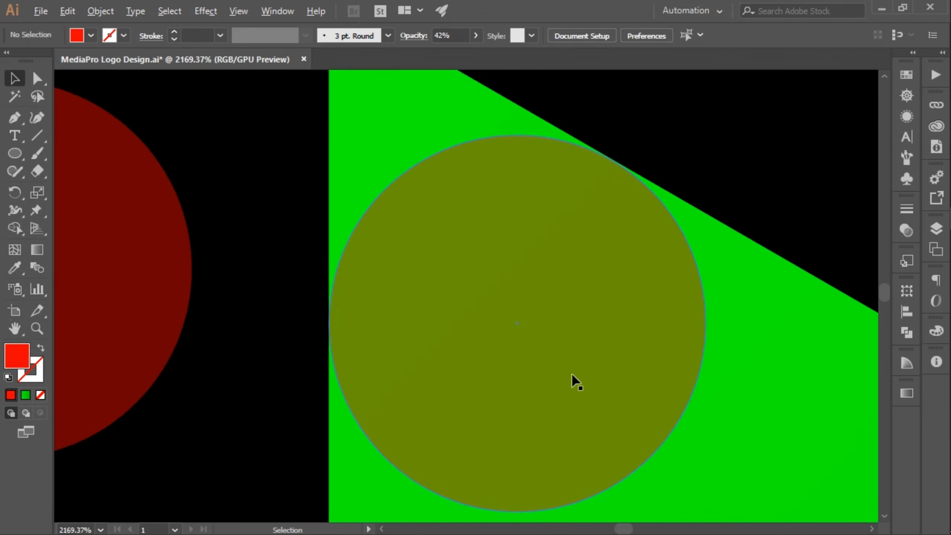
drag(565, 367, 566, 367)
click(741, 132)
- Place a copy of the corner circle in the top-right corner of the first bar
key(z)
key(space)
drag(743, 149, 498, 239)
key(v)
drag(516, 150, 389, 305)
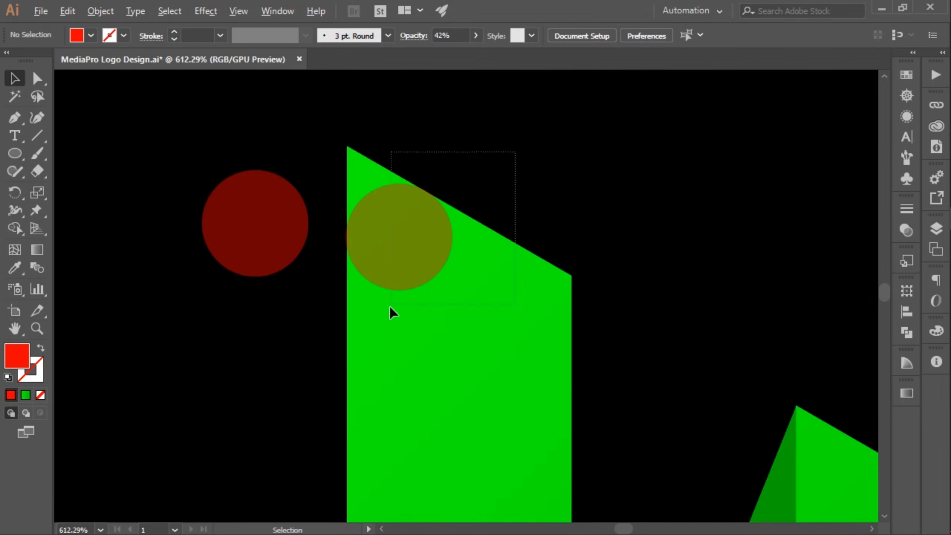
click(532, 221)
key(z)
drag(543, 279, 596, 279)
key(v)
click(361, 219)
drag(361, 219, 516, 308)
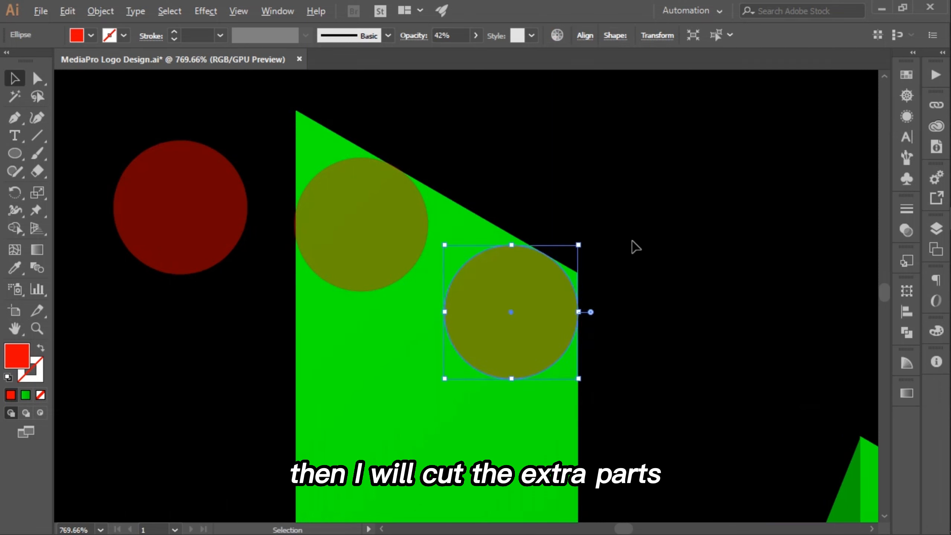
- Cut away the tip of the first bar's top-left corner outside the circle with the Shape Builder tool
drag(658, 193, 333, 354)
click(13, 229)
alt+click(323, 145)
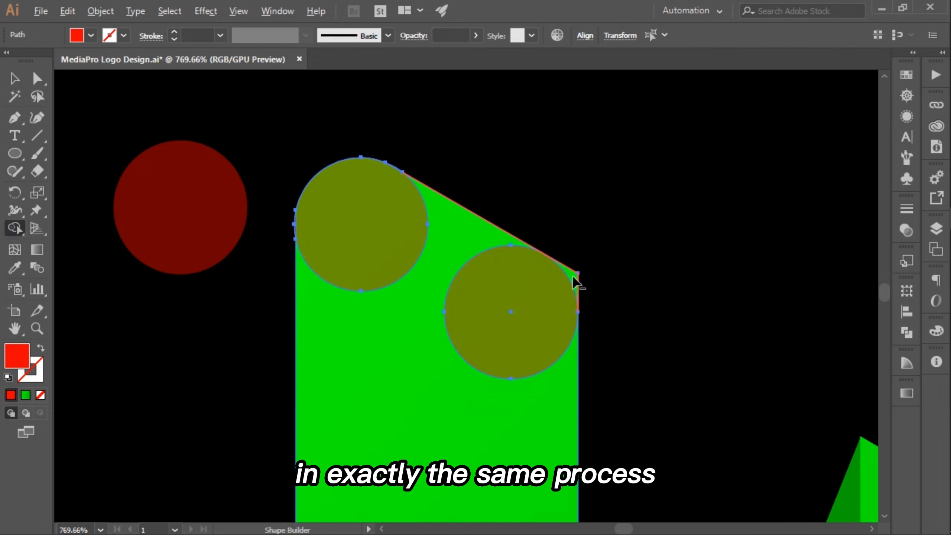
- Adjust the second circle so it touches the slanted and vertical edges of the first bar's top-right corner
key(v)
click(625, 298)
key(ctrl+space)
drag(597, 274, 827, 423)
drag(455, 416, 454, 409)
key(Down)
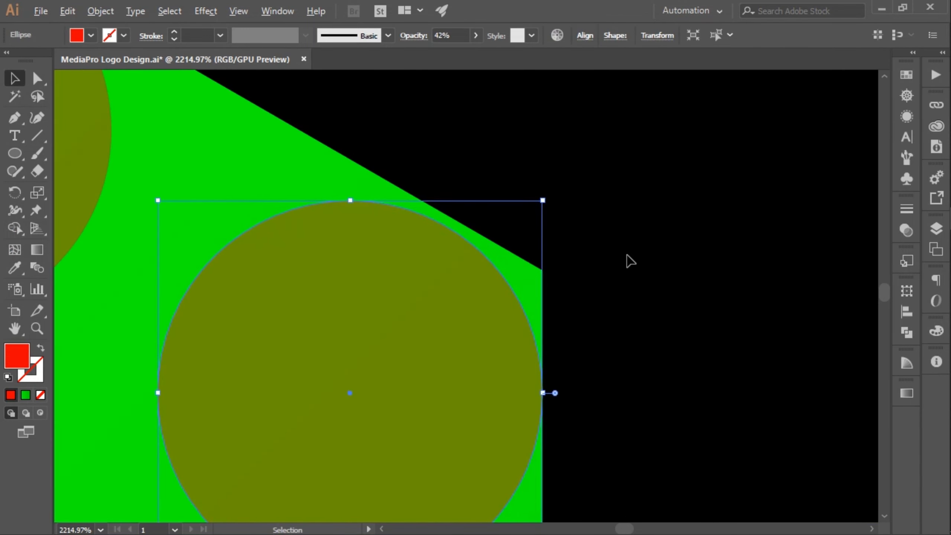
click(628, 257)
key(ctrl+space)
drag(547, 257, 602, 263)
drag(461, 427, 462, 411)
- Cut away the part of the first bar's top-right corner outside the circle with the Shape Builder tool
drag(583, 356, 363, 408)
click(14, 228)
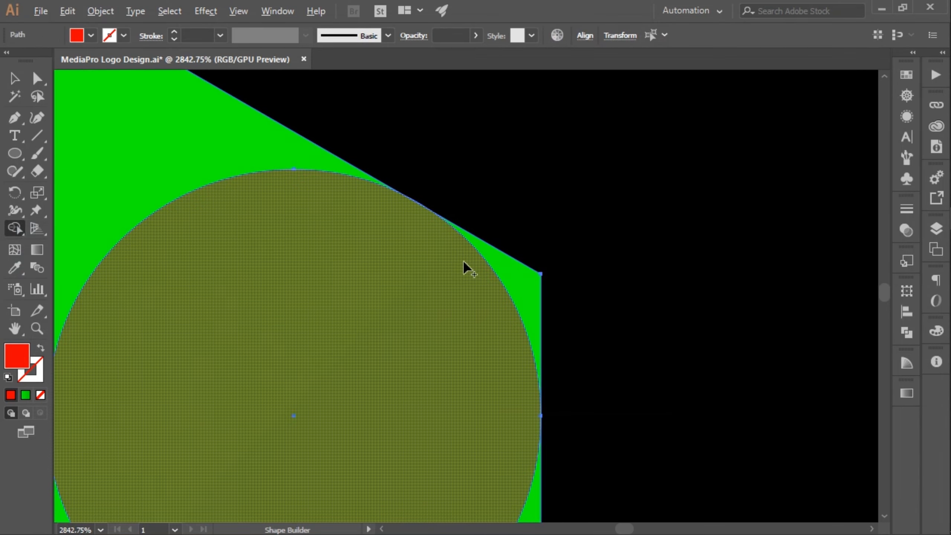
alt+click(514, 279)
- Bring copies of the two circles onto the second bar and fit one to its top-left corner by the connector
key(ctrl+space)
drag(438, 268, 344, 340)
key(ctrl+space)
drag(427, 288, 467, 293)
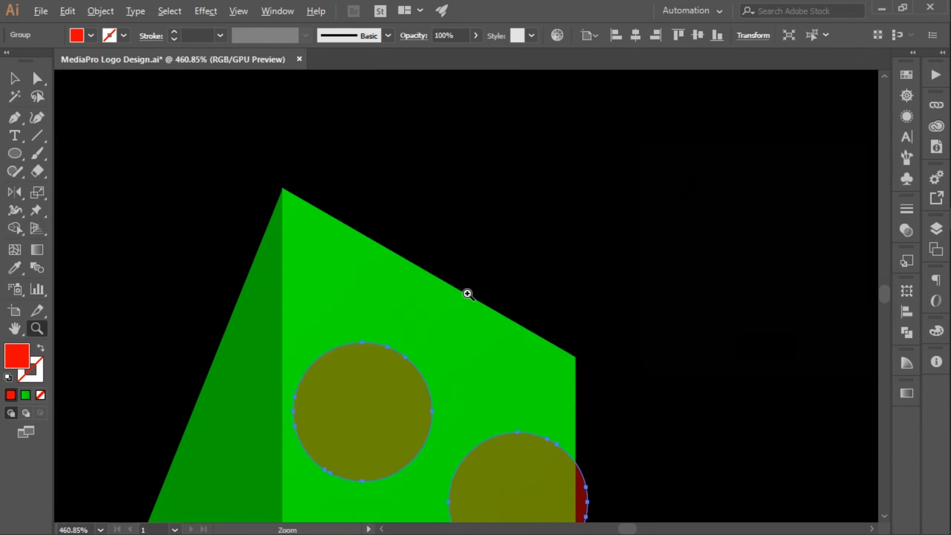
key(ctrl+shift+a)
drag(355, 404, 308, 280)
key(ctrl+space)
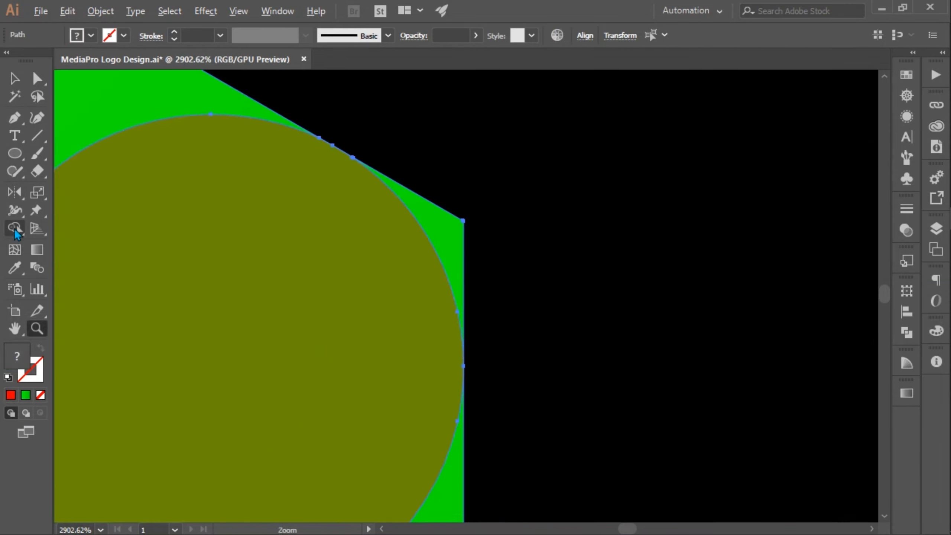
- Fit a circle copy into the bar's bottom-left corner and prepare the Shape Builder tool for trimming
scroll(686, 463, down, 6)
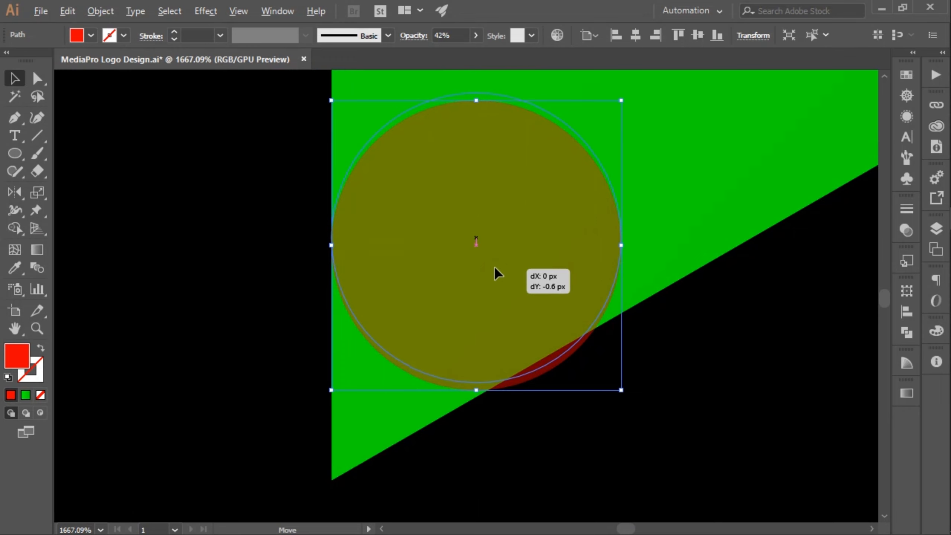
drag(494, 266, 489, 262)
key(shift+m)
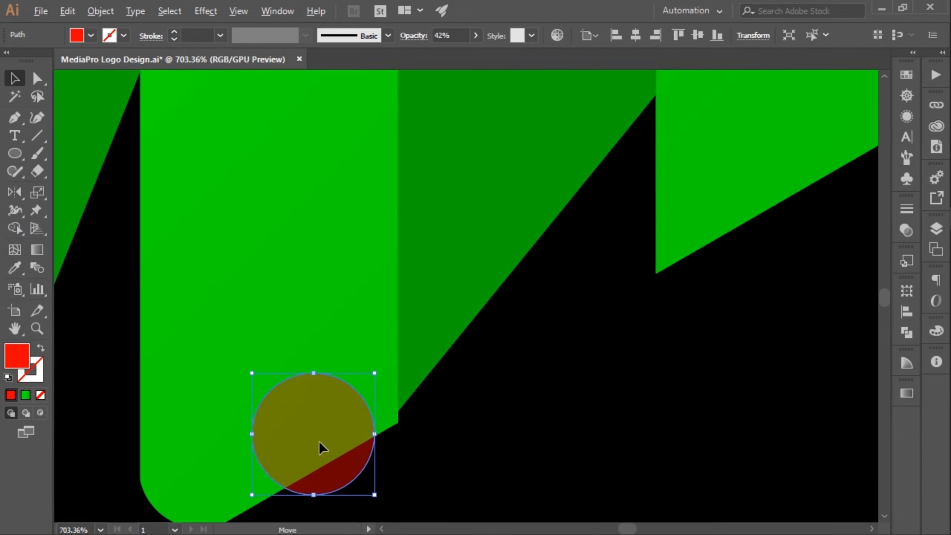
- Fit a circle copy into the second bar's bottom-right corner and trim the corner outside it
drag(354, 392, 350, 391)
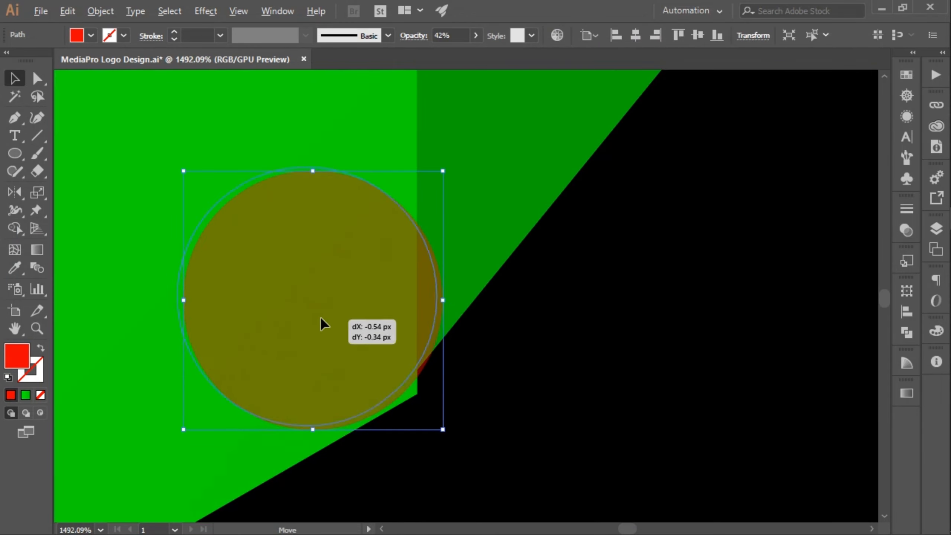
drag(320, 317, 306, 339)
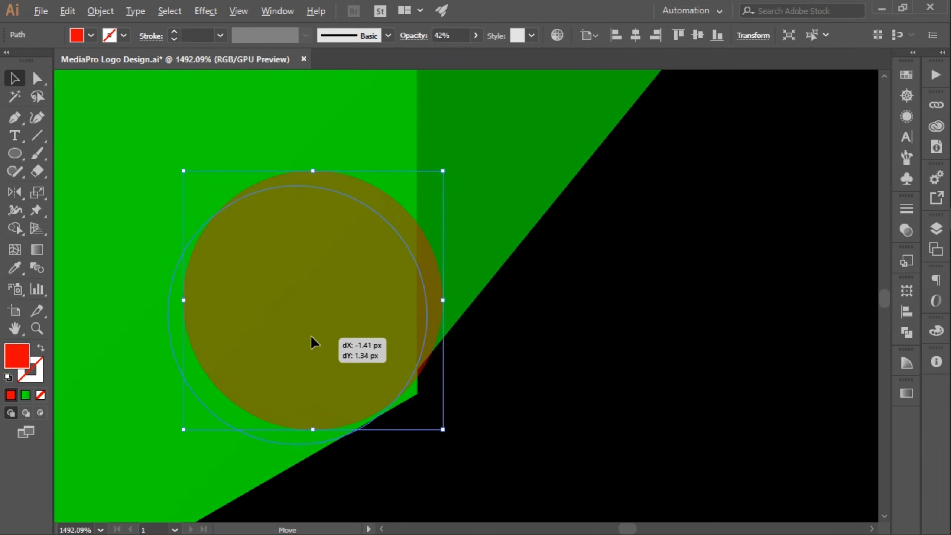
drag(601, 319, 178, 441)
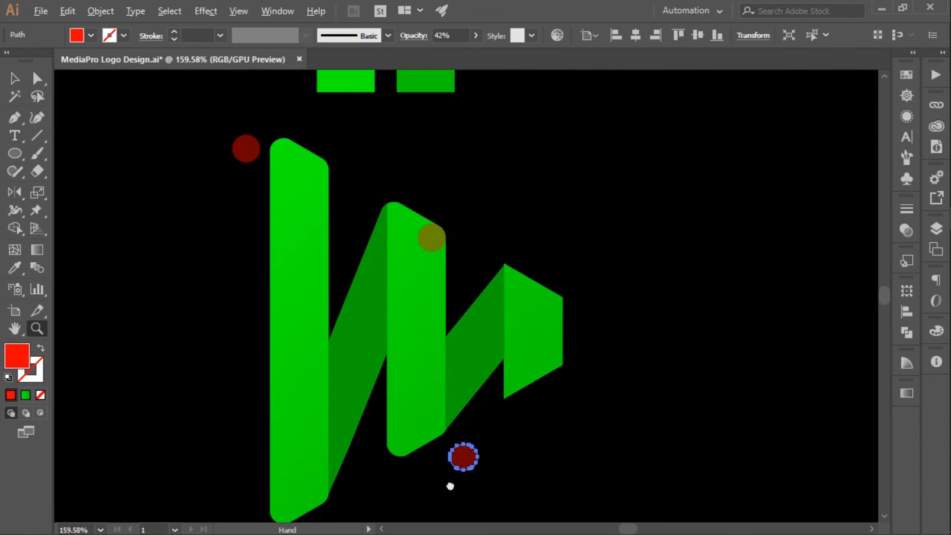
- Round the third bar's top-left and bottom-left corners by fitting circle copies and cutting away the parts outside them
click(450, 485)
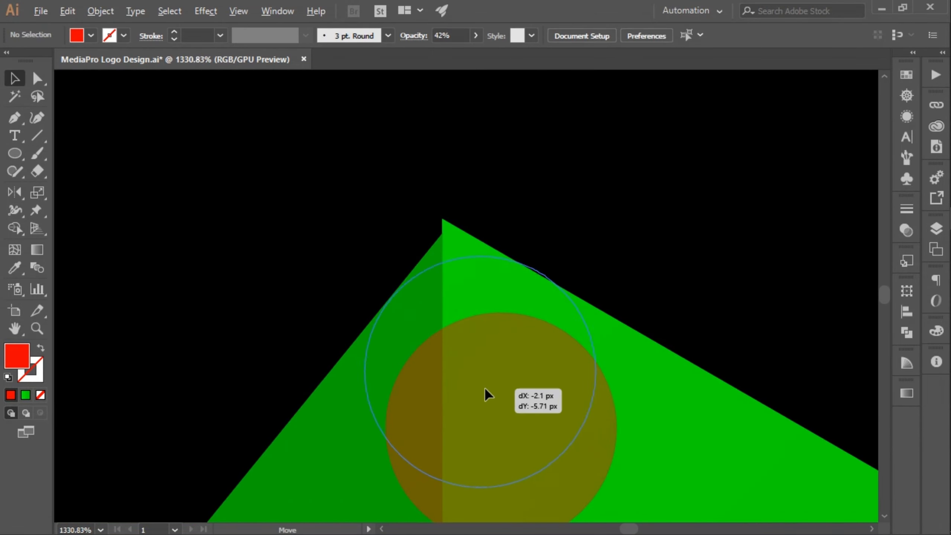
drag(484, 389, 482, 390)
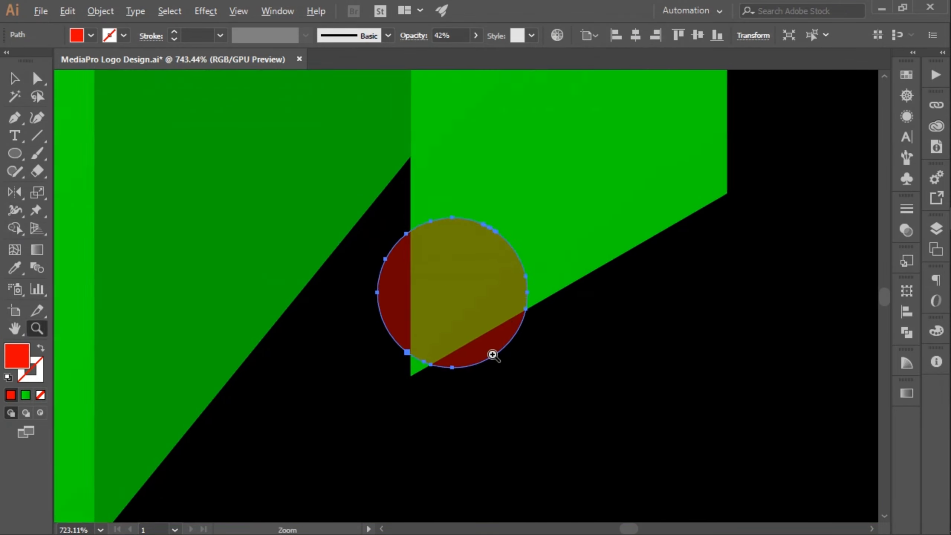
drag(572, 352, 652, 250)
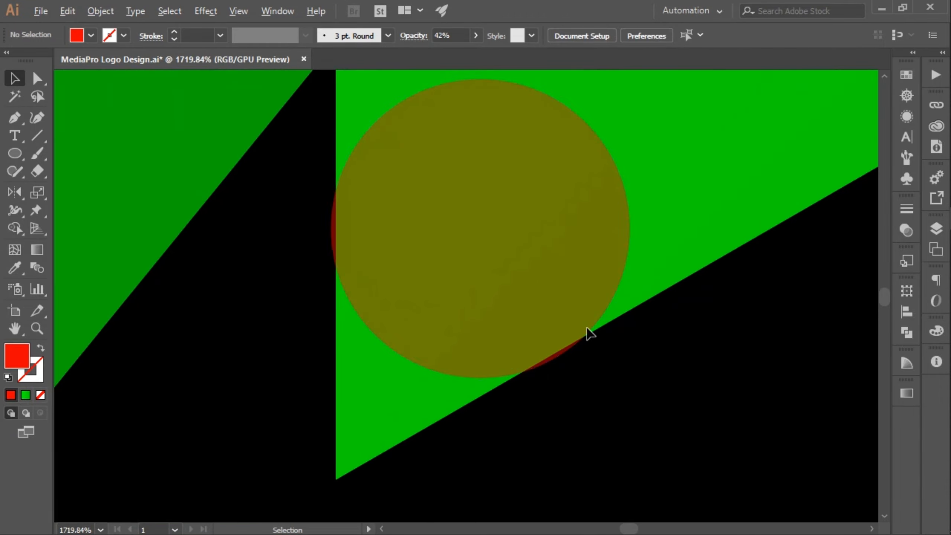
drag(488, 316, 491, 315)
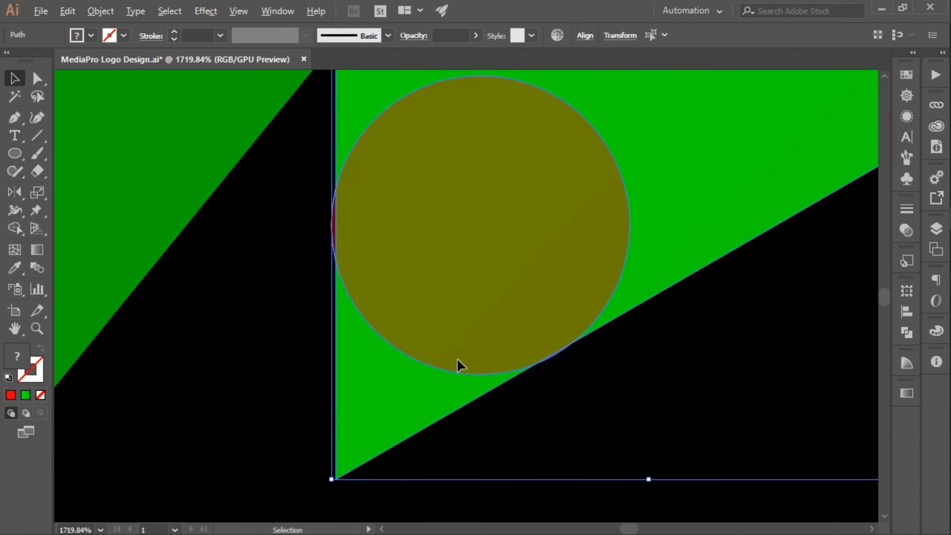
click(382, 340)
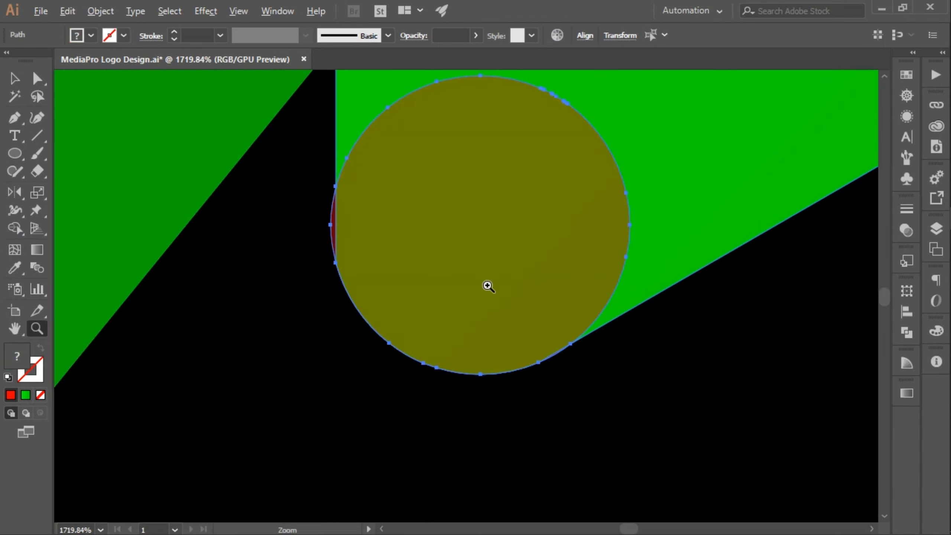
drag(447, 424, 431, 329)
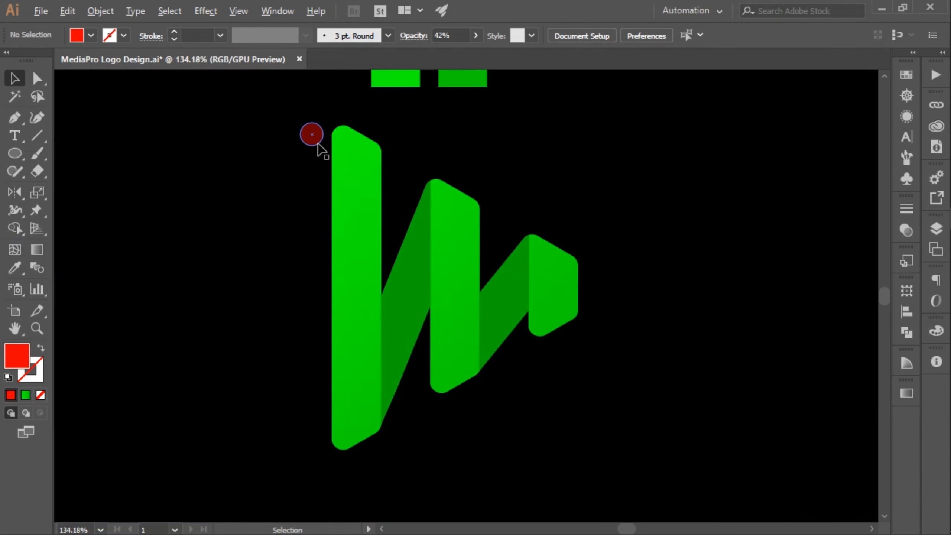
- Remove the leftover red circle and move the two green colour squares to the artboard's upper-right area
key(ctrl+0)
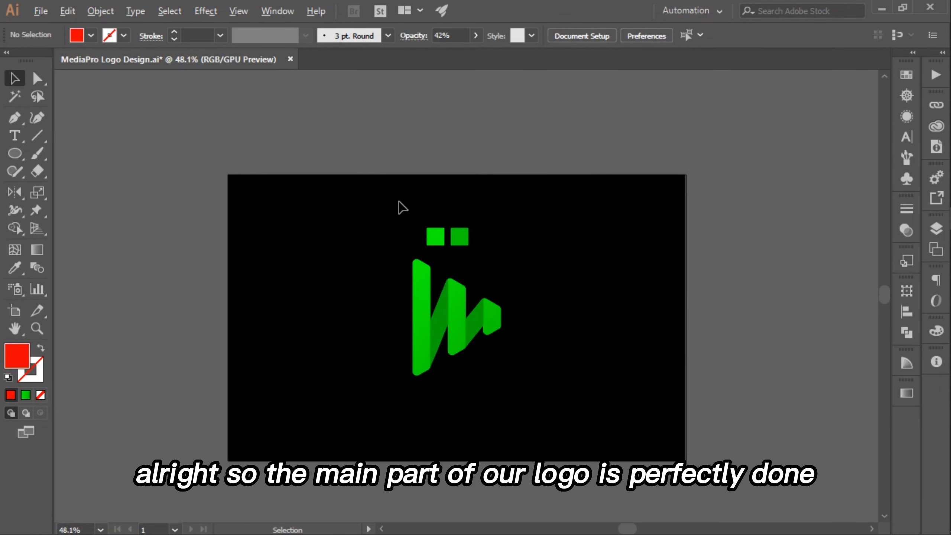
drag(460, 239, 647, 223)
click(342, 224)
key(ctrl+a)
key(a)
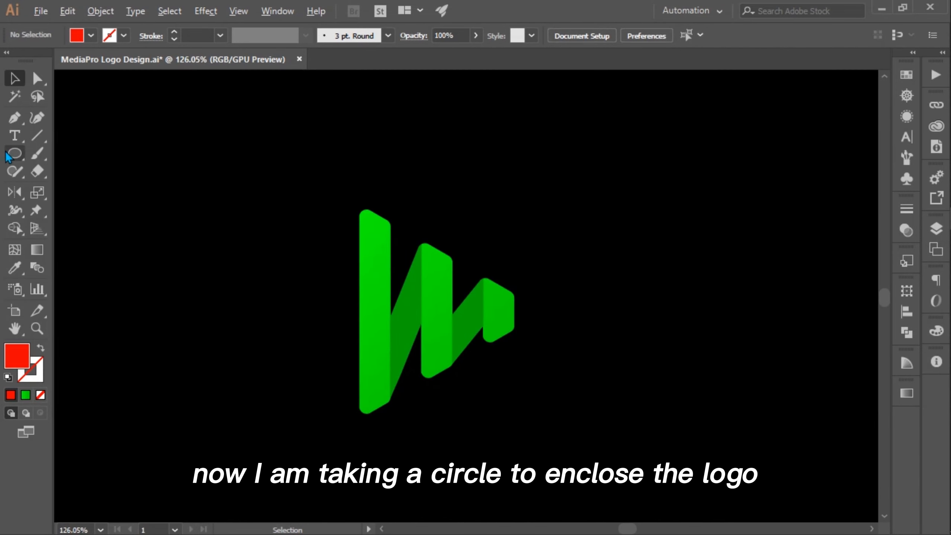
- Draw a large circle enclosing the whole logo icon with the Ellipse tool
drag(8, 157, 70, 163)
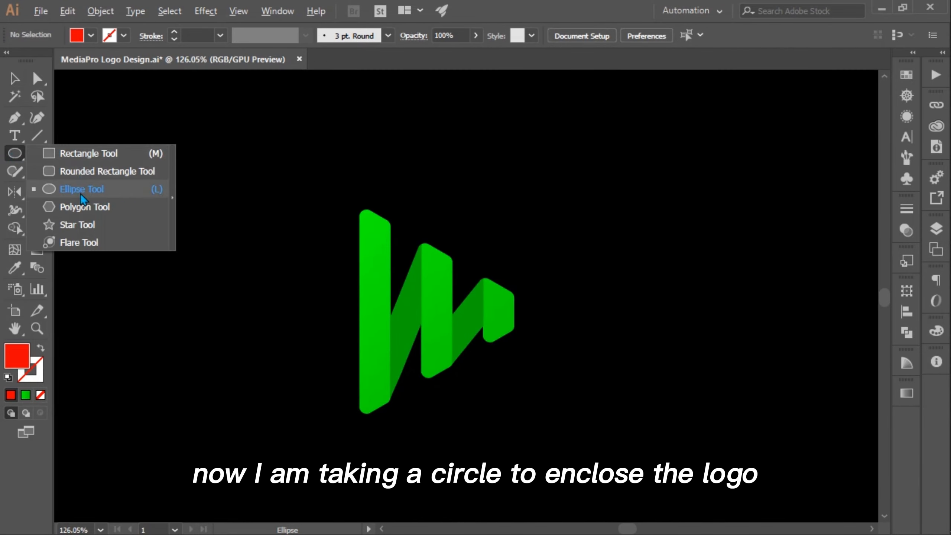
drag(82, 197, 82, 198)
drag(402, 339, 575, 442)
- Give the enclosing circle no fill and a green gradient stroke of 4 pt
click(41, 348)
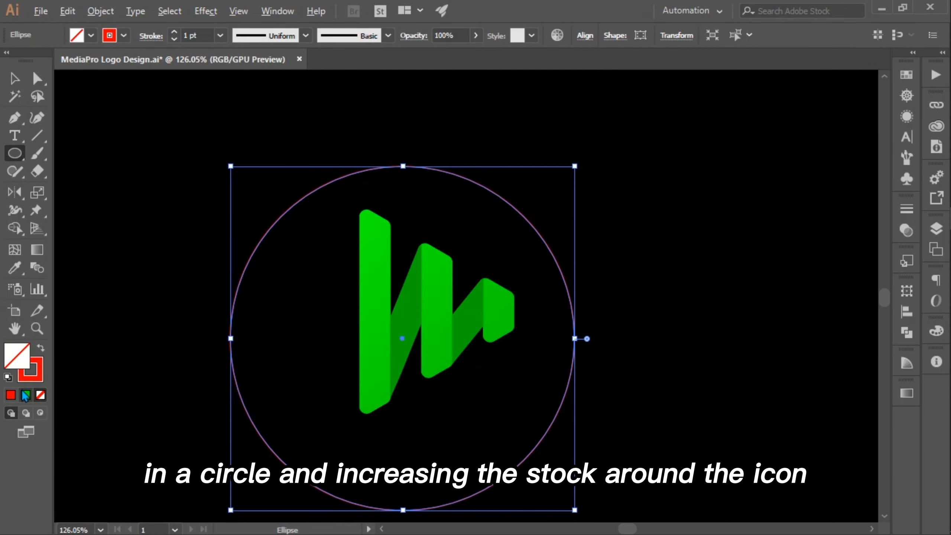
click(26, 396)
click(40, 348)
click(91, 36)
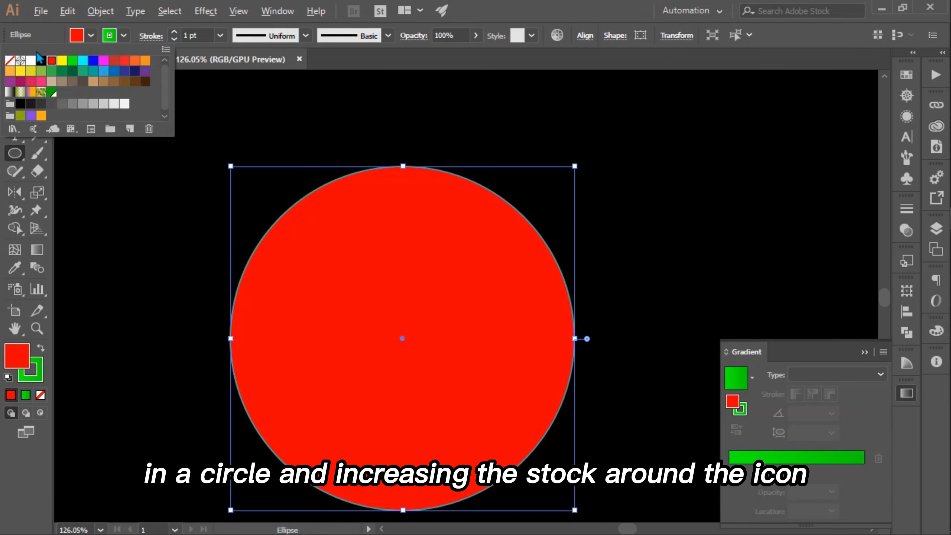
click(9, 69)
click(181, 32)
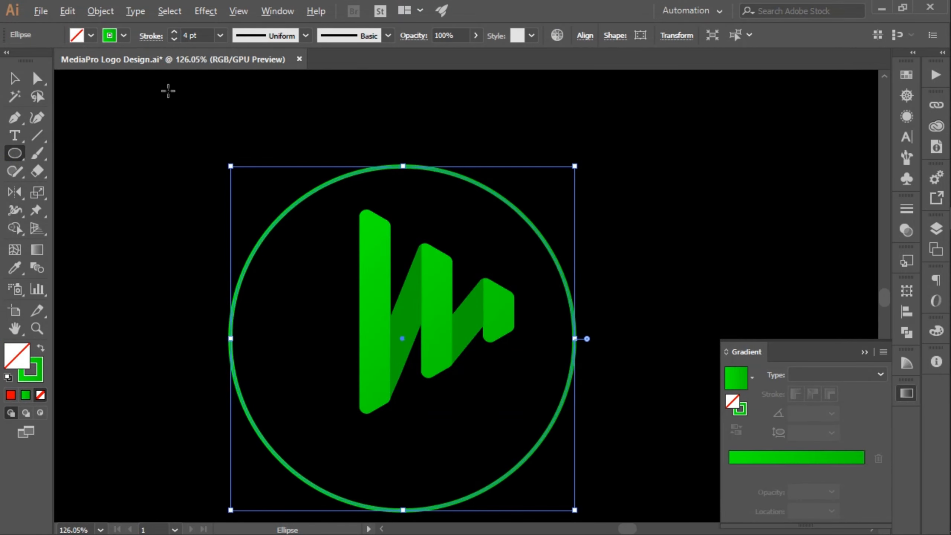
click(858, 353)
- Shrink and reposition the enclosing circle around the icon and thicken its stroke to 16 pt
key(v)
scroll(511, 202, down, 2)
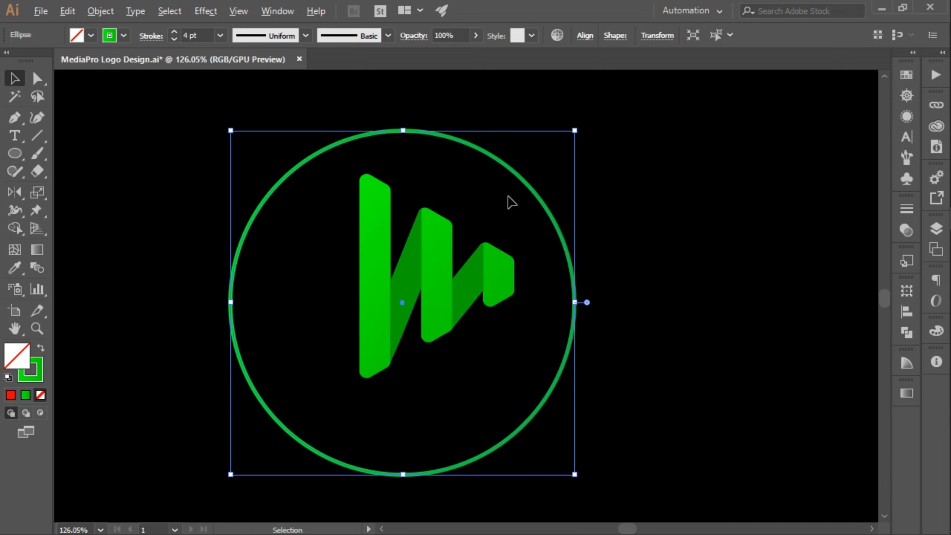
drag(579, 133, 563, 179)
click(600, 170)
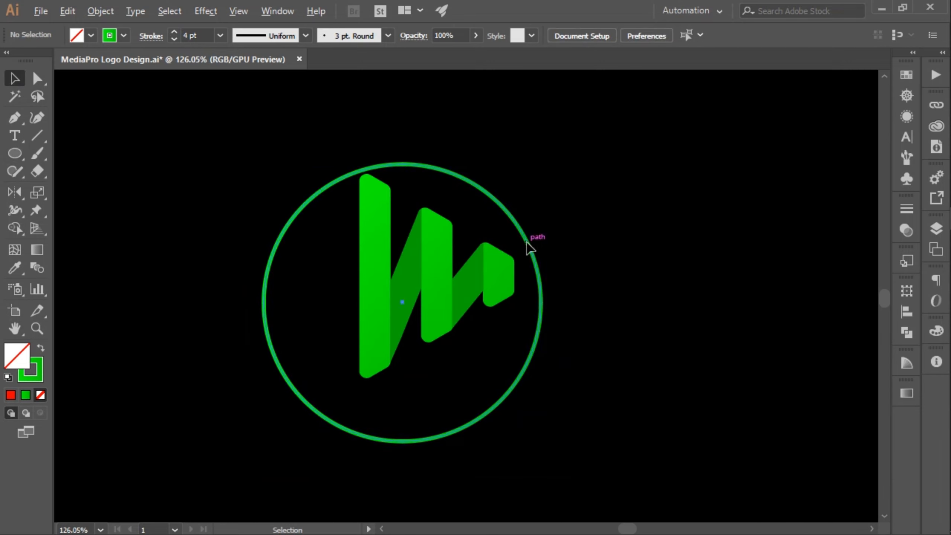
drag(527, 242, 531, 214)
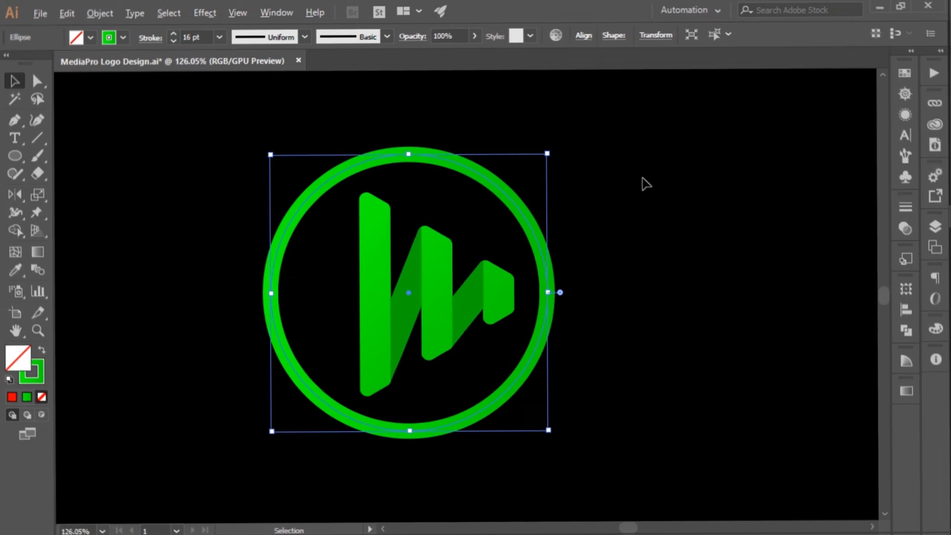
- Add the brand name "MediaPro" as white text to the right of the circular icon
scroll(607, 221, down, 3)
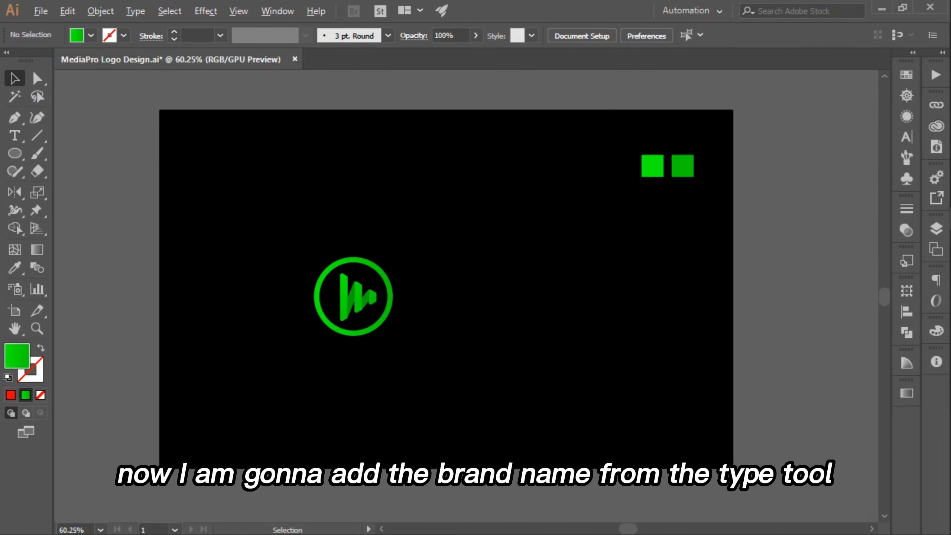
key(t)
click(421, 291)
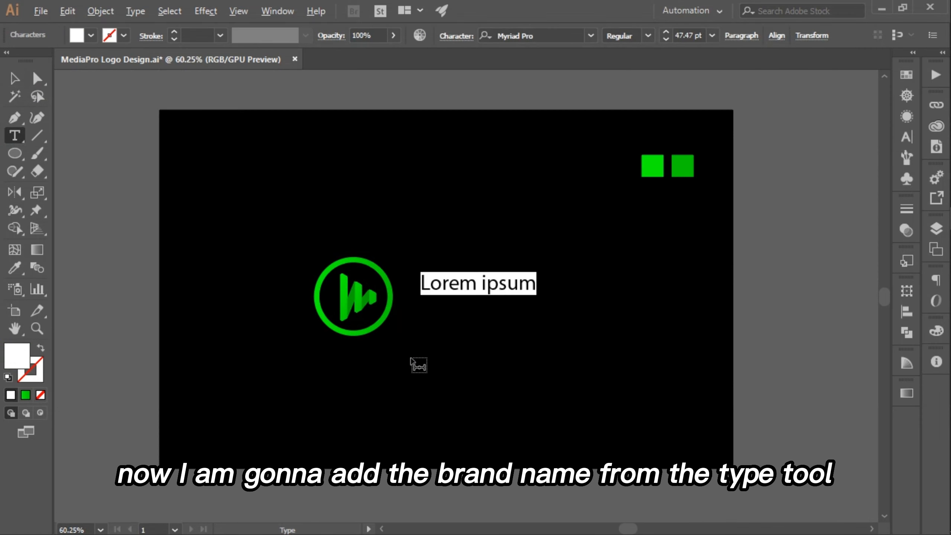
text(ro)
click(13, 80)
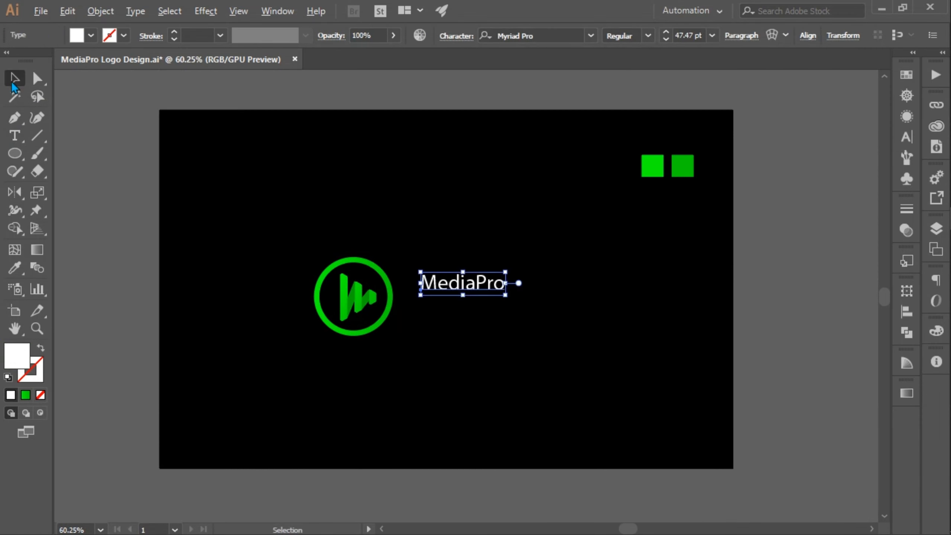
- Enlarge the MediaPro text to about 88 pt and set its font to Roboto Bold
drag(506, 295, 578, 331)
click(542, 35)
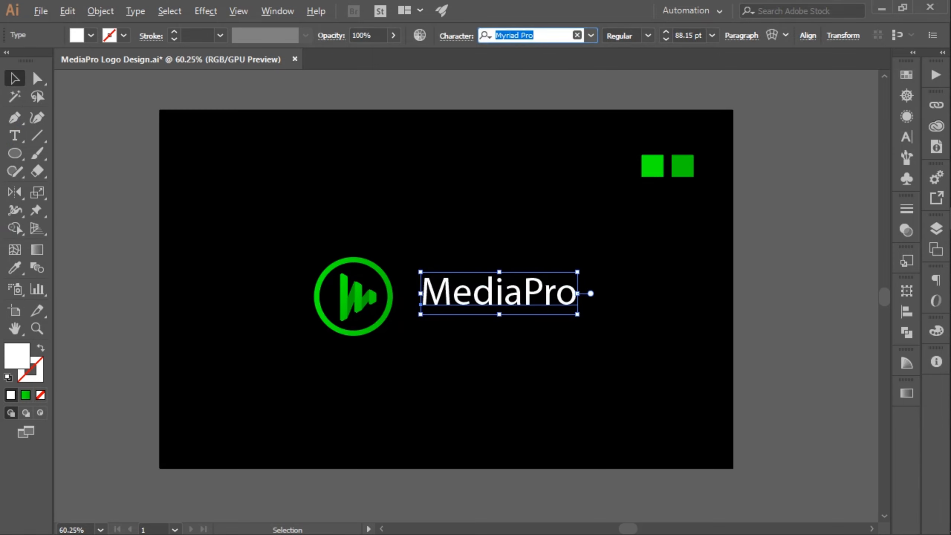
text(rob)
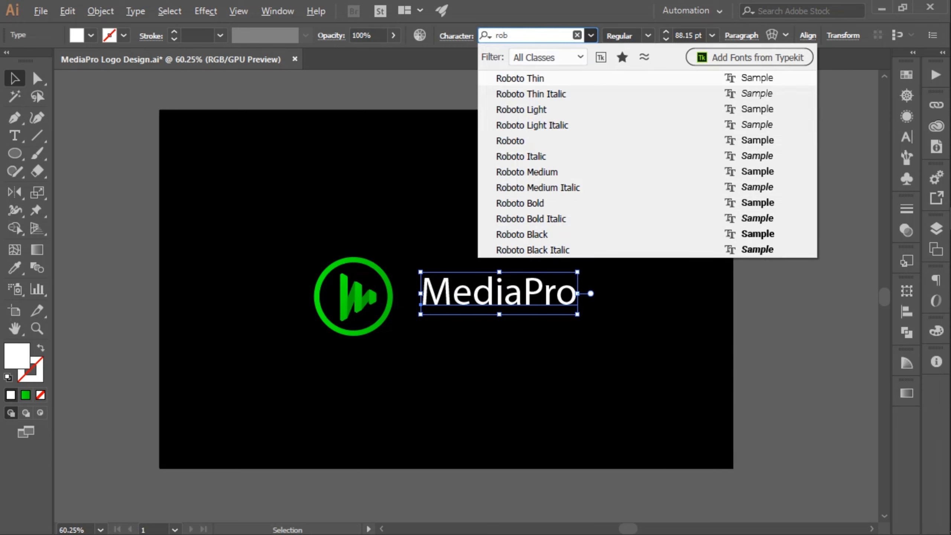
click(558, 205)
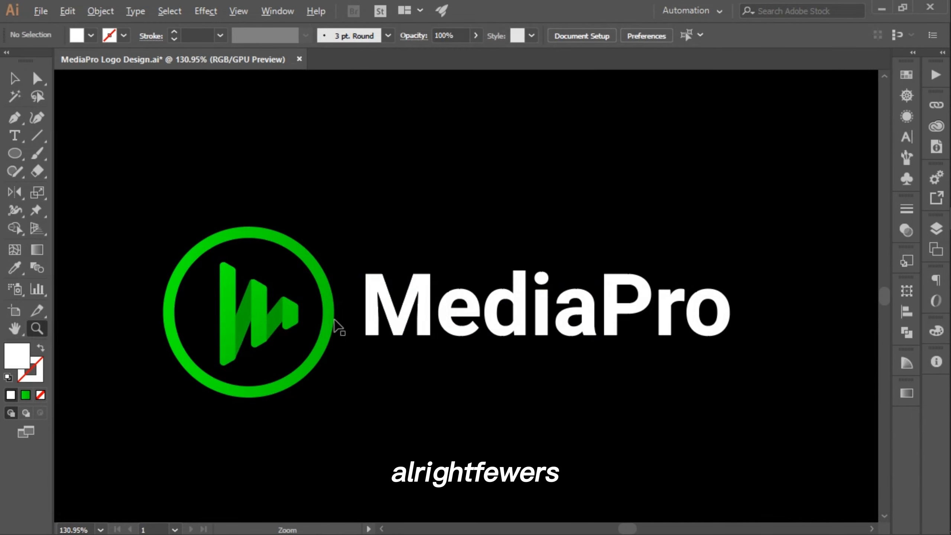
- Nudge the circular icon group slightly upward to align it with the MediaPro text
click(251, 237)
key(Up)
key(Up)
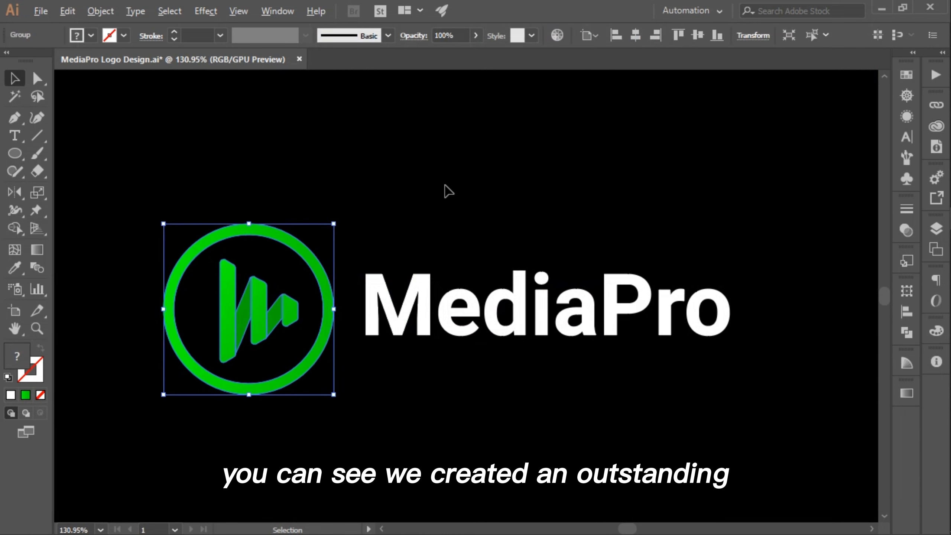